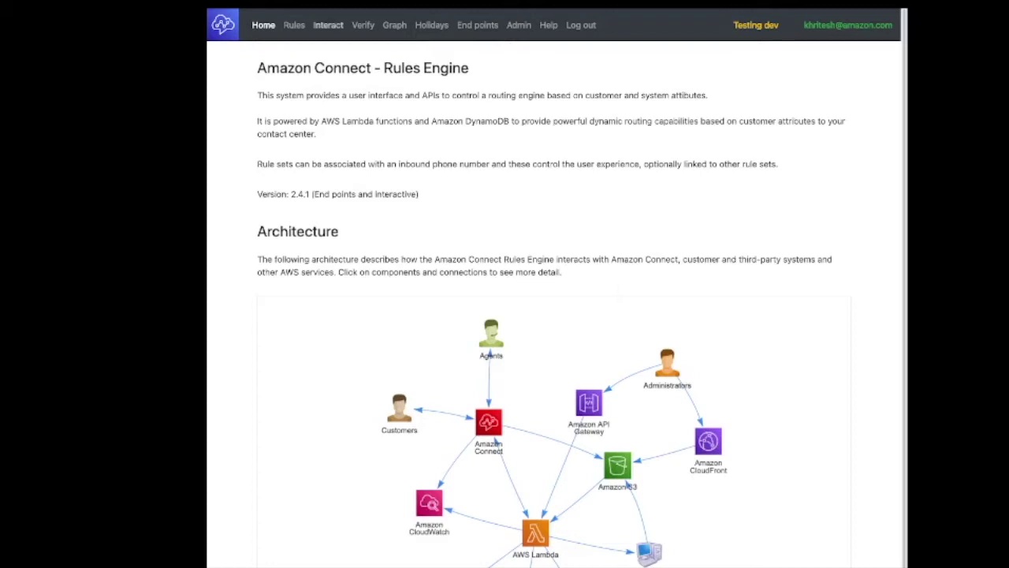
Step: Start a new test interaction using the FastFoodEndpoint end point
click(328, 25)
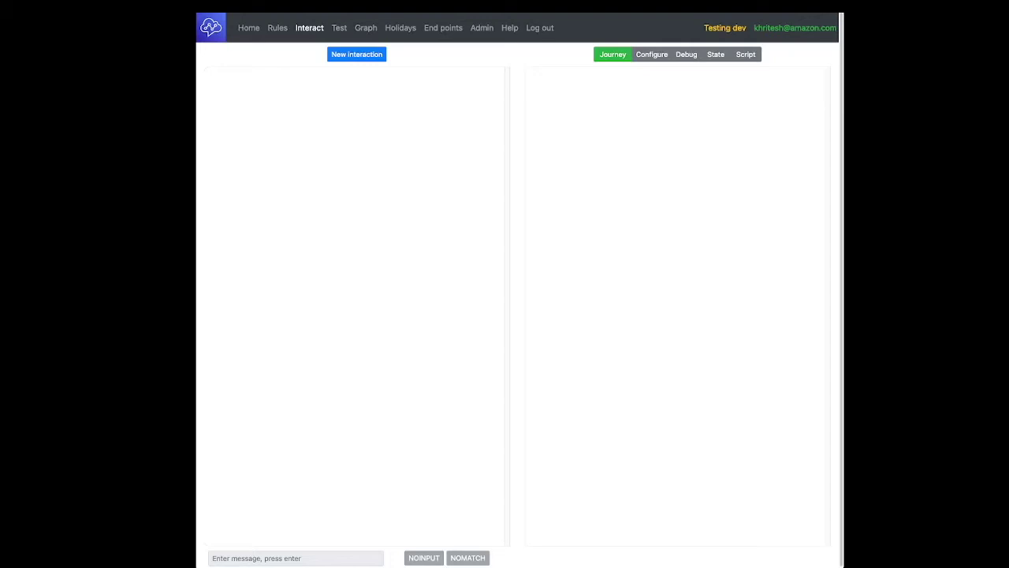
click(356, 54)
click(517, 253)
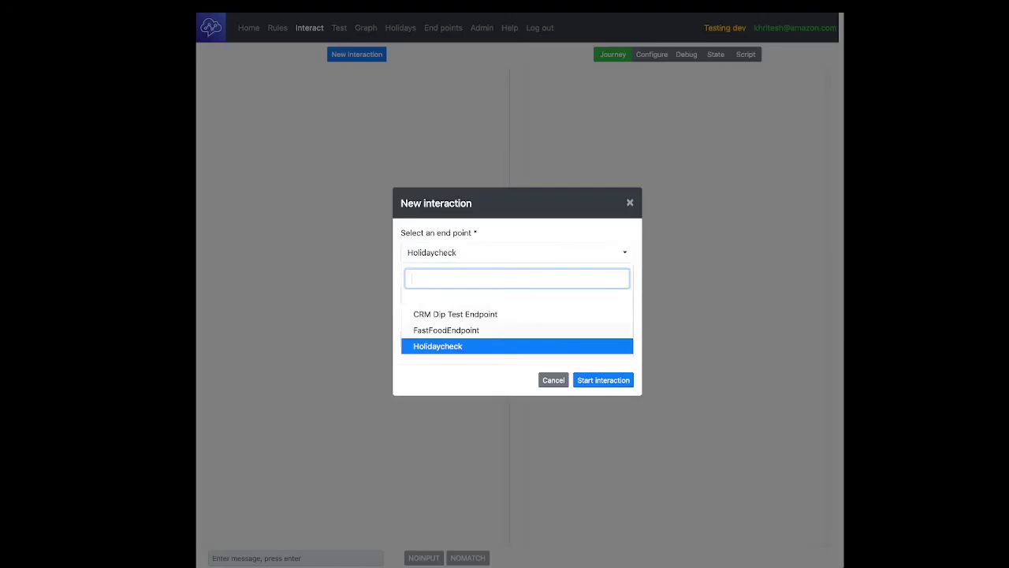
click(447, 329)
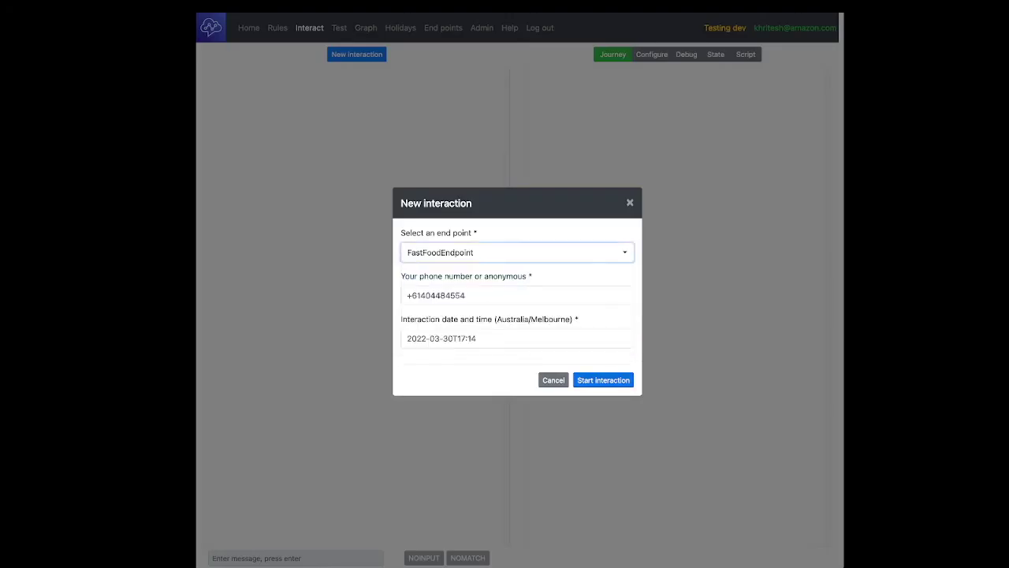
click(603, 380)
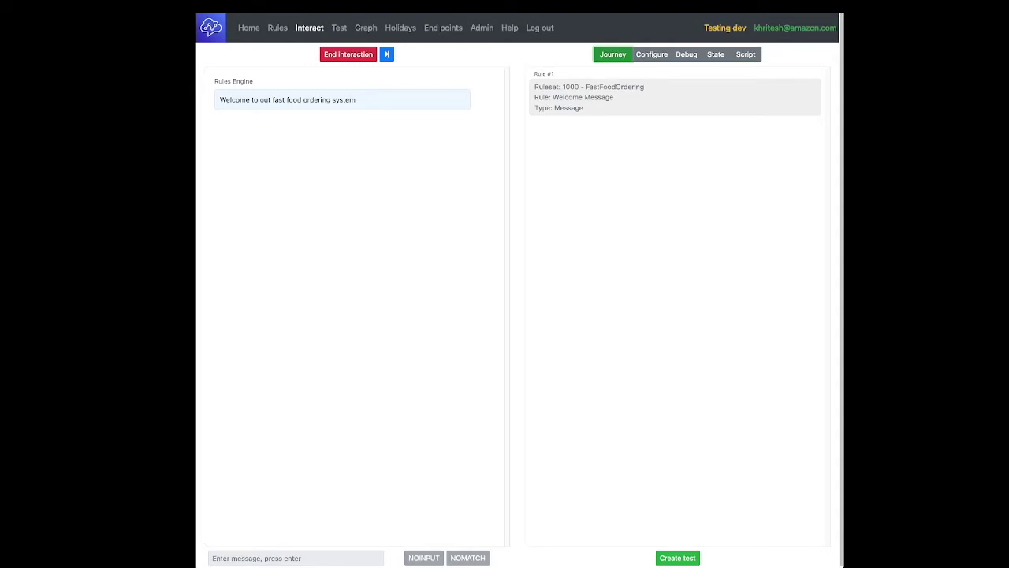
Step: Answer the ordering prompt with "pizza" and confirm the choice with "yes"
text(pizza)
key(Return)
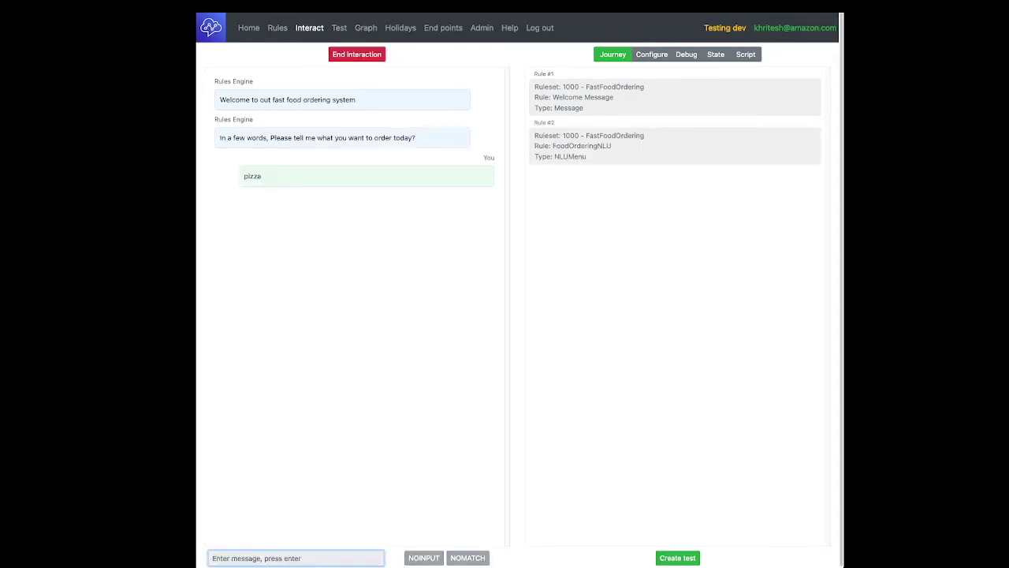
text(yes)
key(Return)
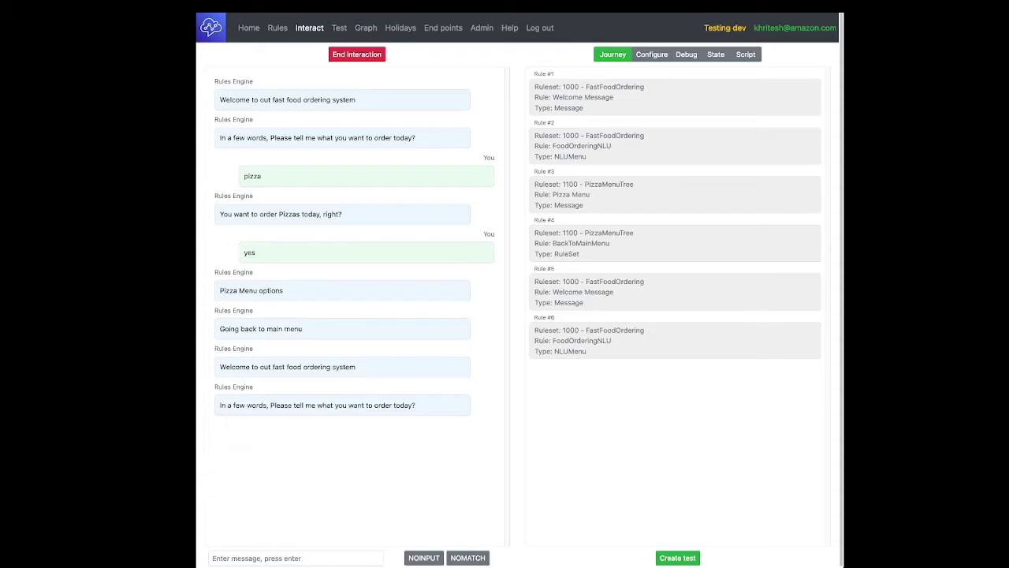
Step: Look through the interaction's configuration, debug, state and script views
click(652, 54)
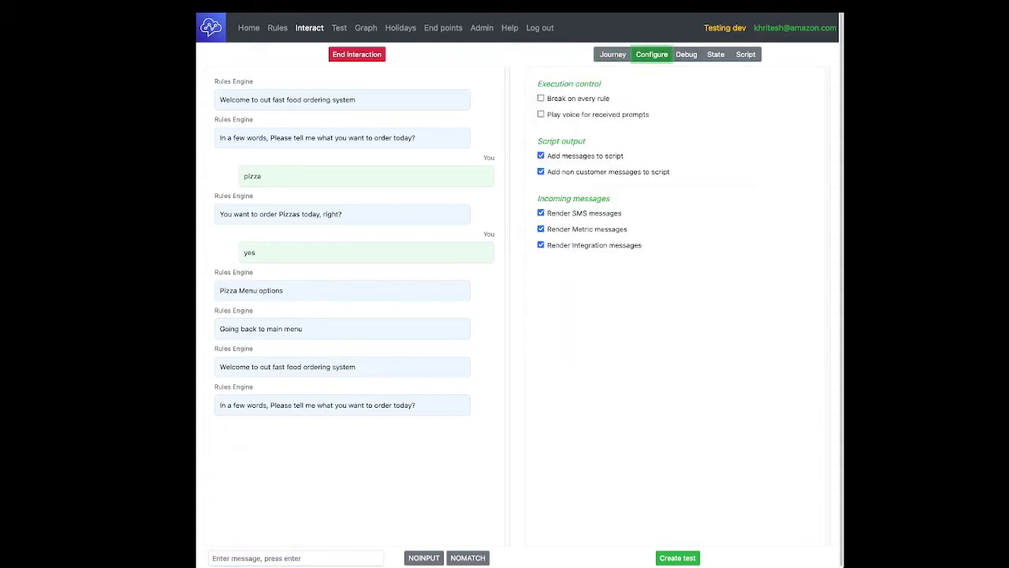
click(687, 54)
click(716, 54)
click(746, 55)
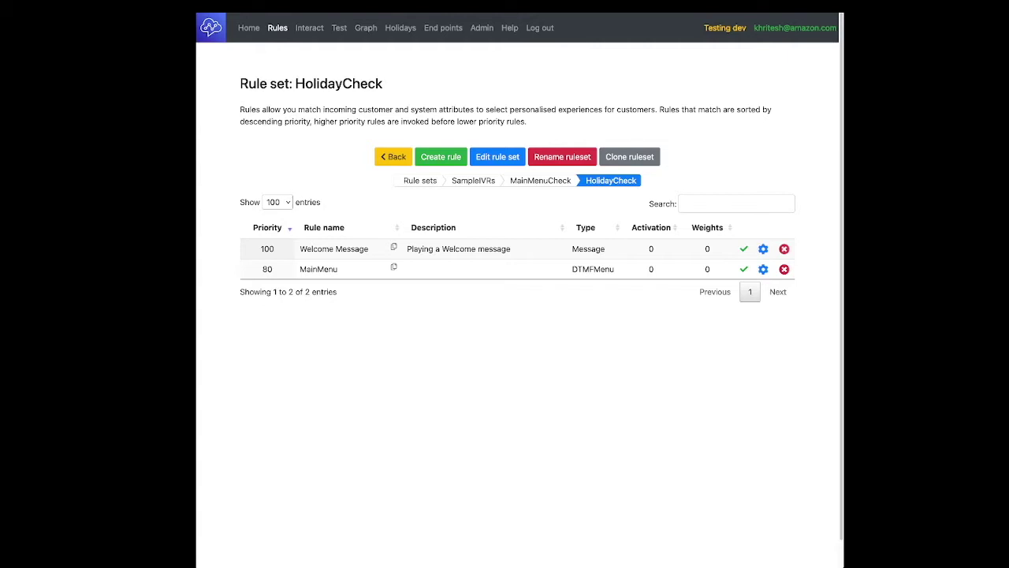
Step: In the HolidayCheck rule set, start a rule PlayHolidayMessage described "Plays a warning message to the callers", with priority 90 and activation threshold 100
click(440, 157)
click(441, 155)
text(PlayHolidayMessage)
click(517, 239)
click(516, 239)
text(Plays a warning message to the callers)
double_click(335, 310)
text(90)
triple_click(365, 345)
double_click(335, 365)
text(100)
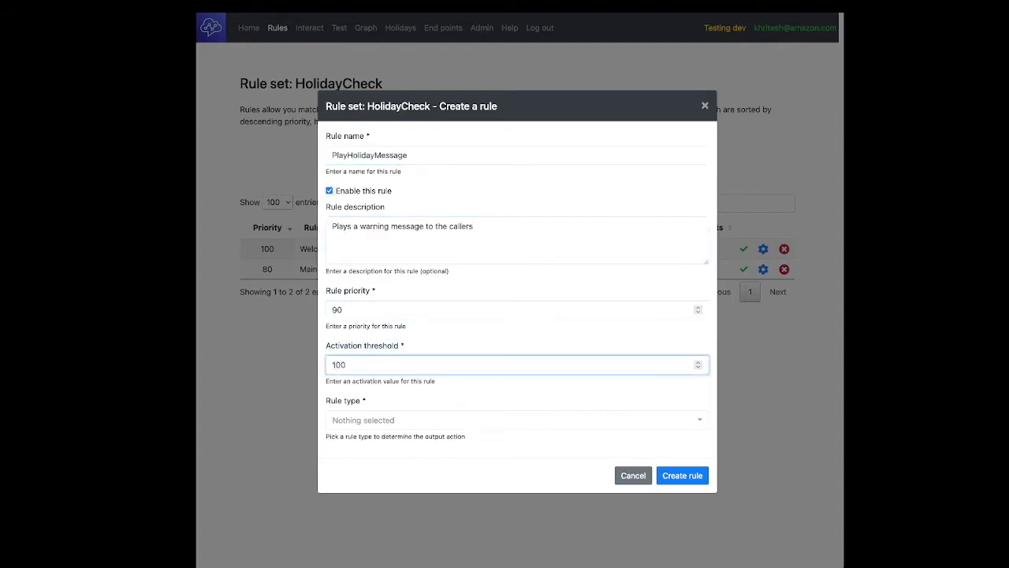
Step: Set the rule type to Message and begin its message with "You have reaches us on a holiday. We may be experiencing high volumes today."
click(516, 420)
click(354, 237)
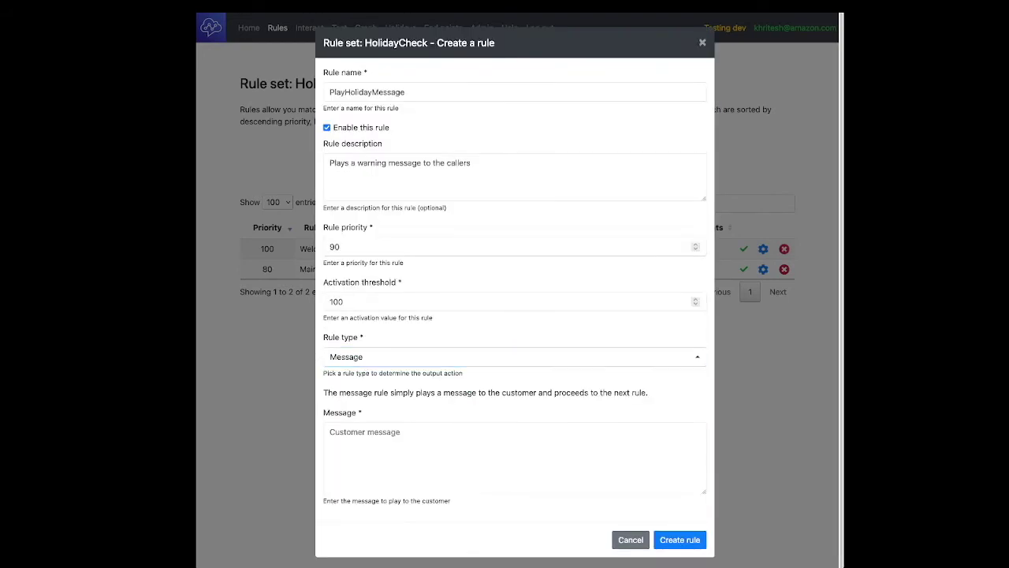
click(515, 458)
text(You have re)
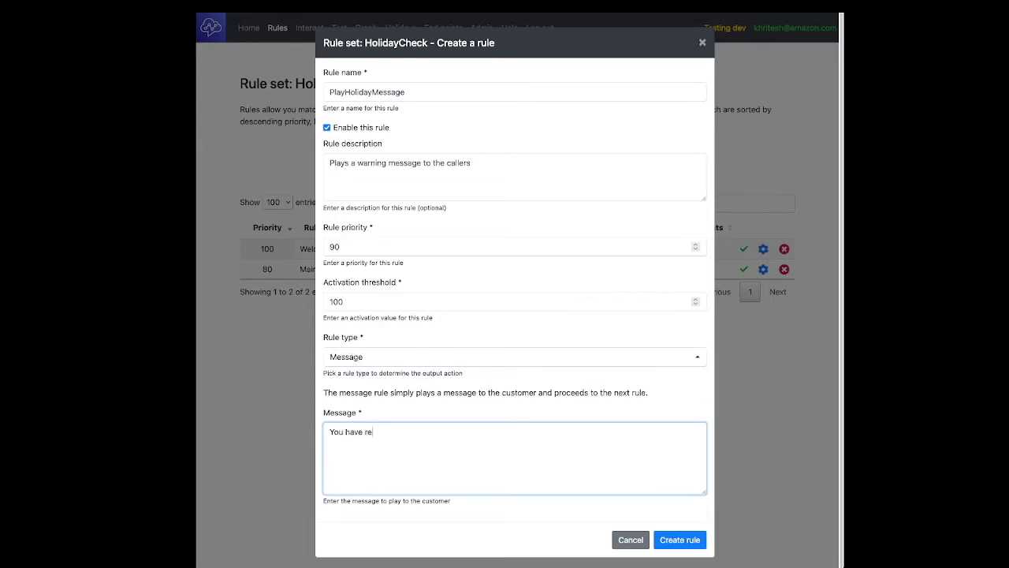
text(aches us on a holiday. We may)
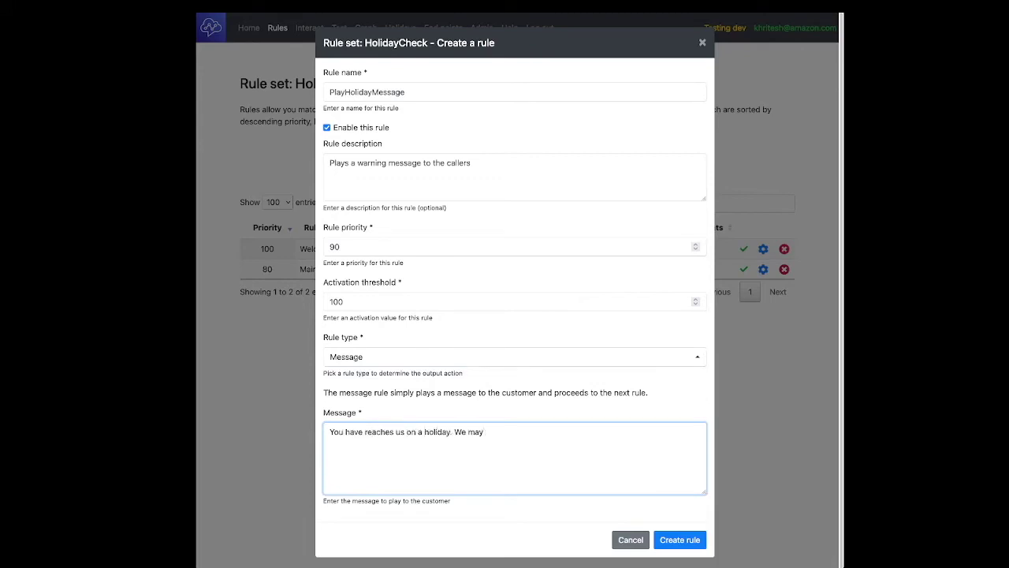
text( be experiencing high volumes today. We)
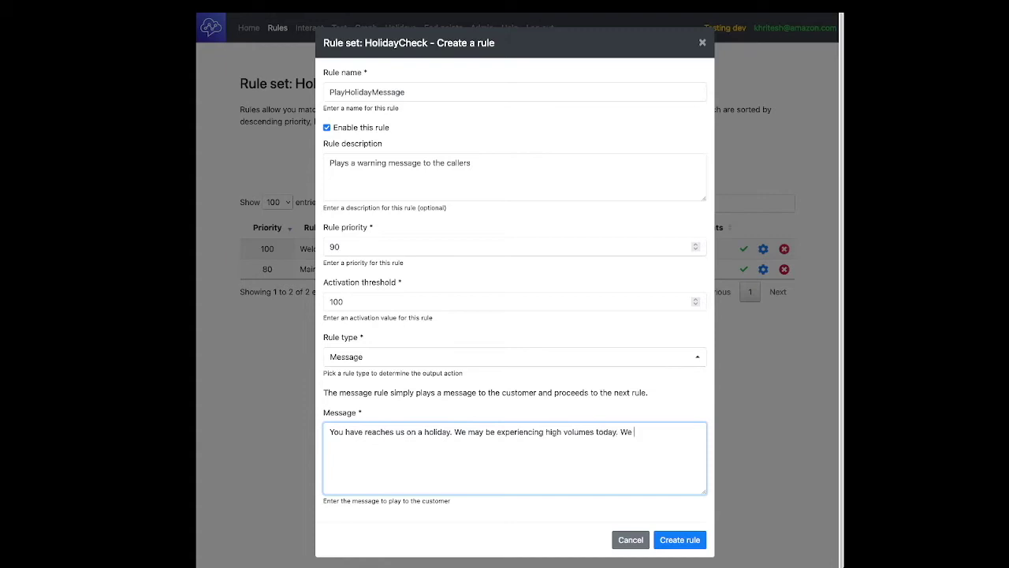
Step: Finish the message with "We will try our best to serve you as soon as possible." and create the rule
text( will try our best to serve you as soon as possible.)
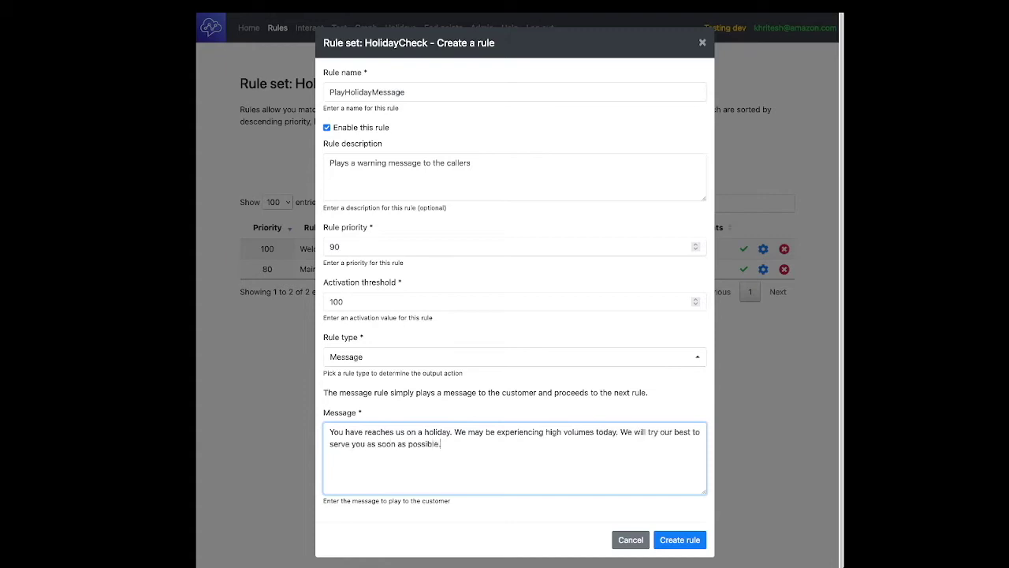
click(679, 539)
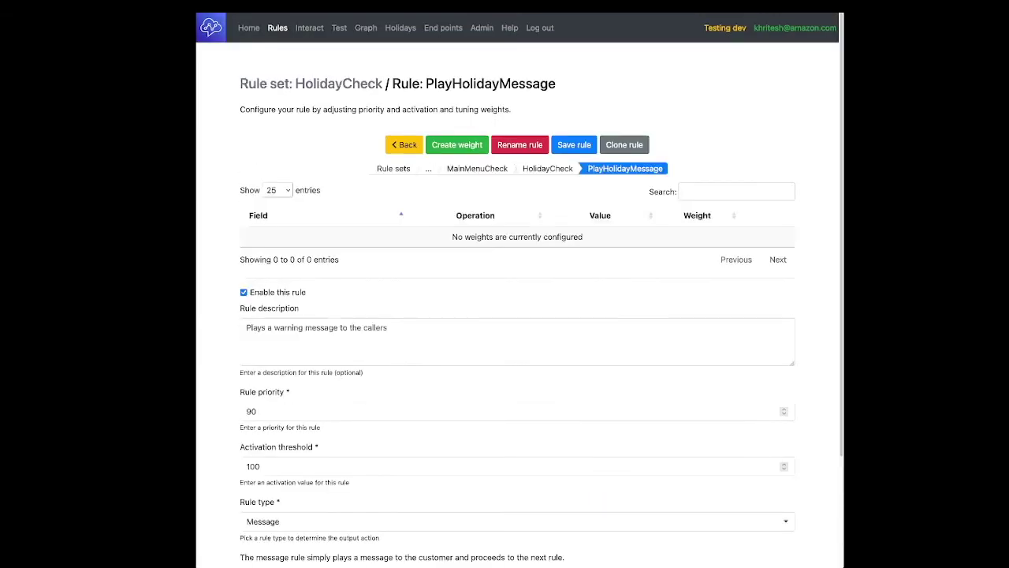
Step: Add a weight of 100 to the PlayHolidayMessage rule for when System.Holiday equals true
click(457, 144)
text(Sy)
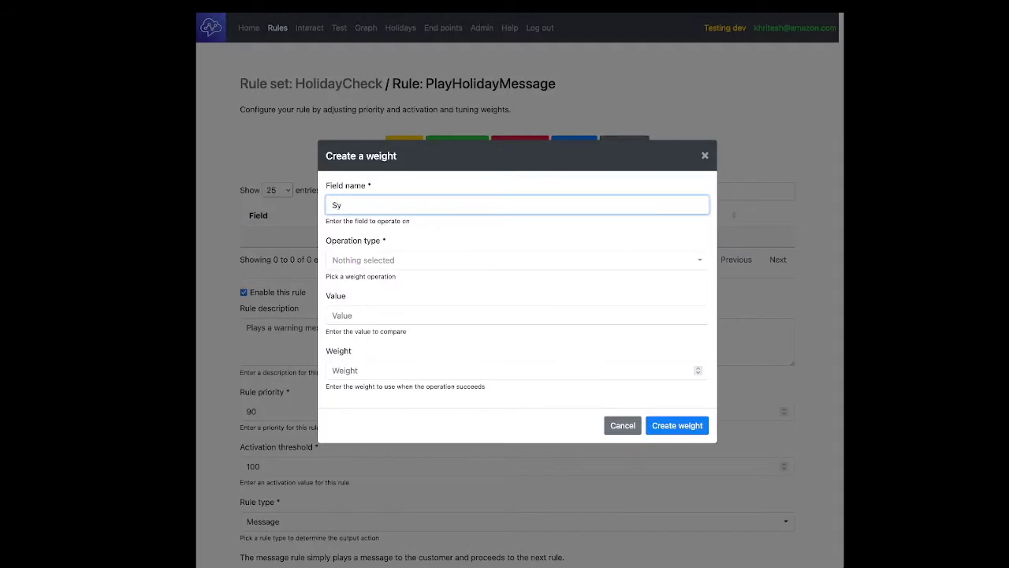
text(stem.Holiday)
key(Tab)
key(Return)
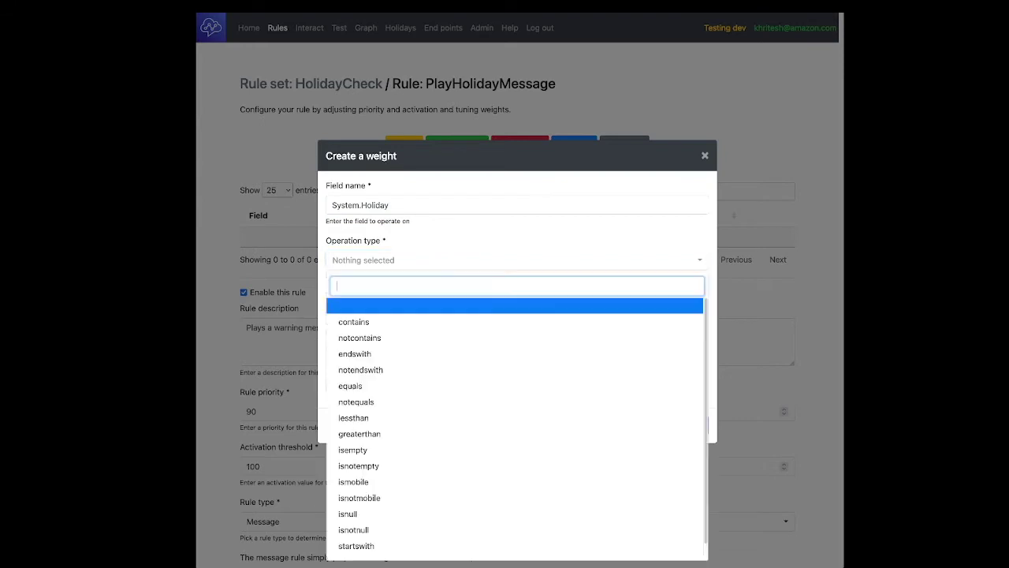
click(351, 385)
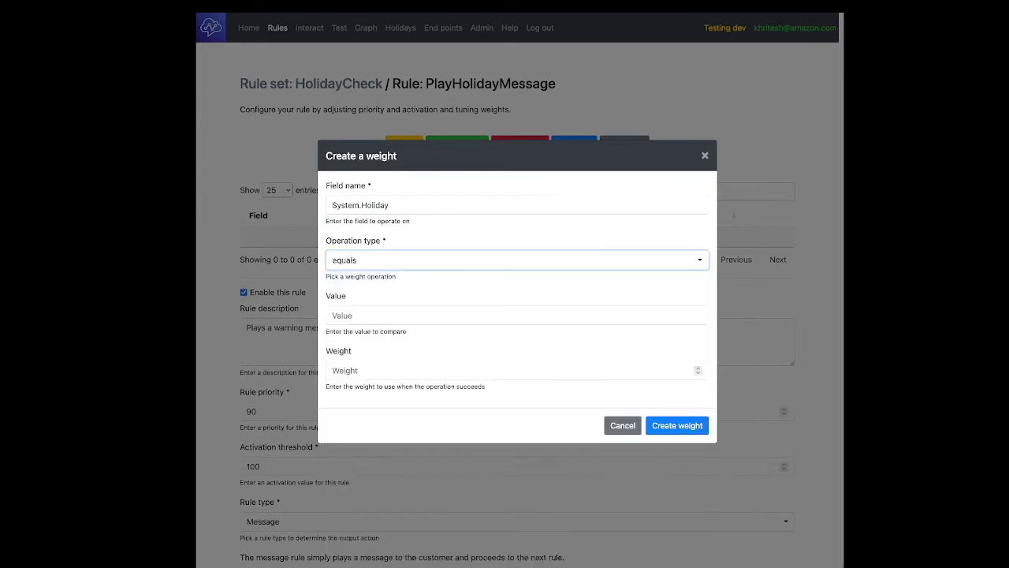
click(516, 315)
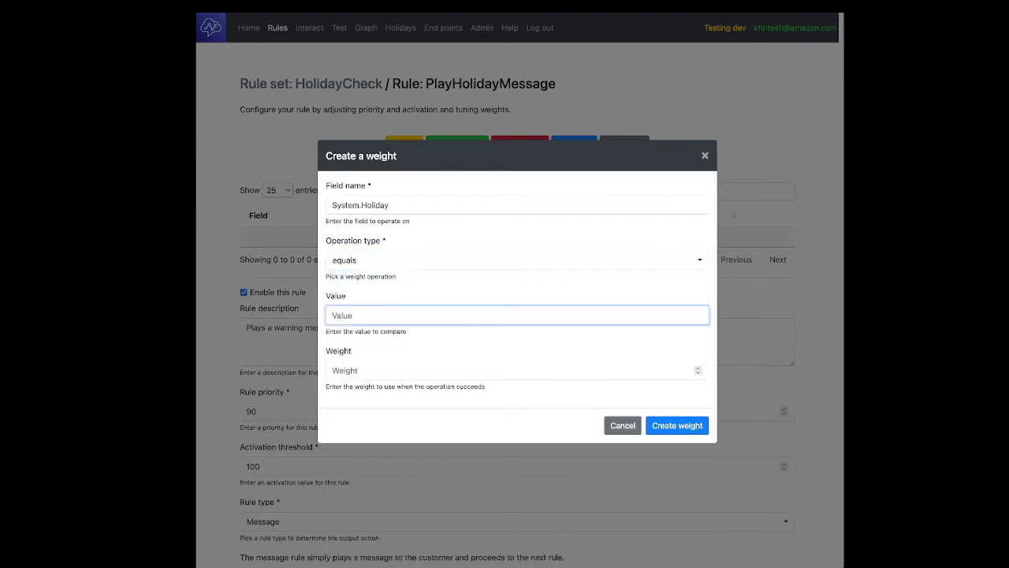
text(true)
key(Tab)
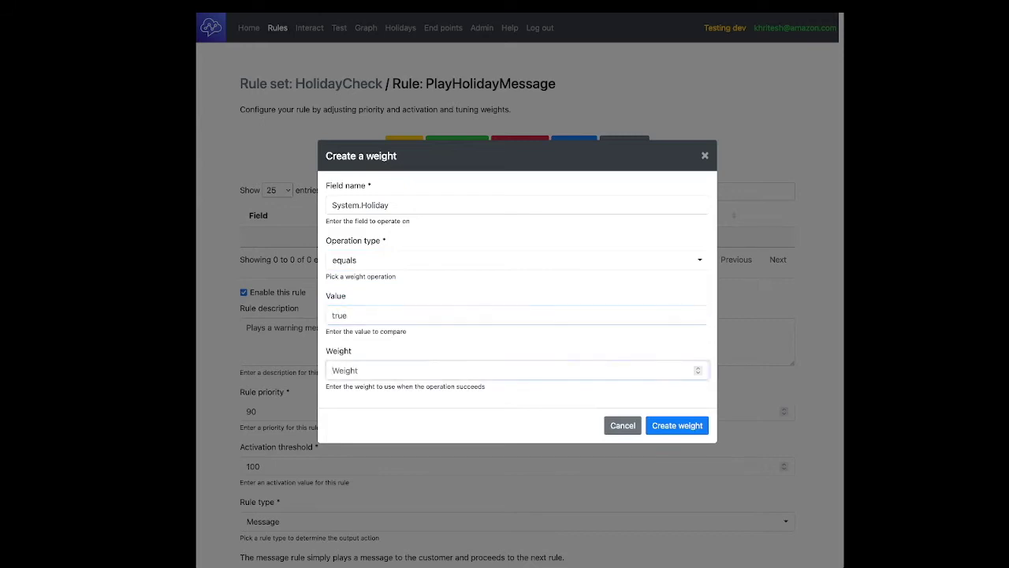
text(100)
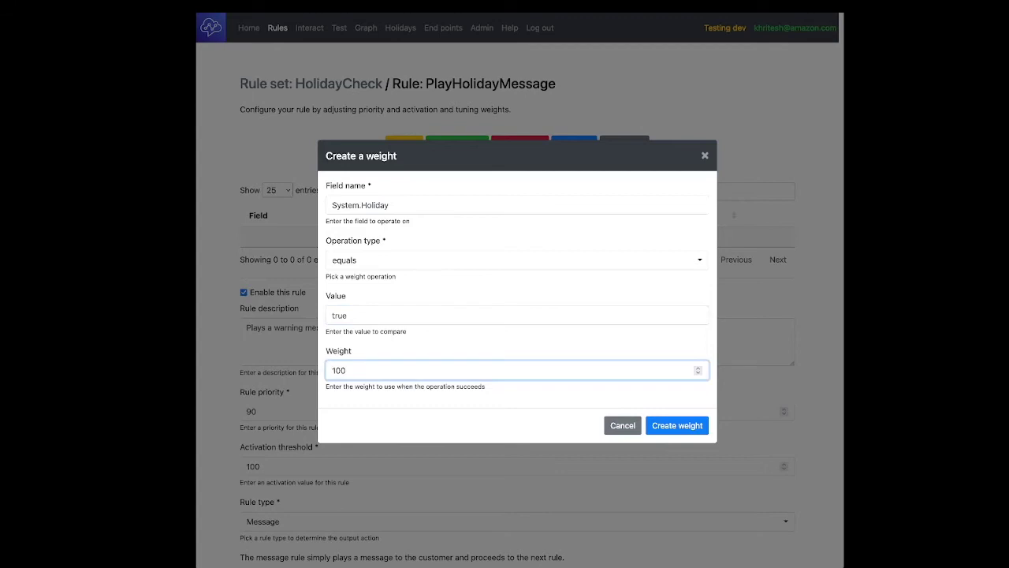
key(Return)
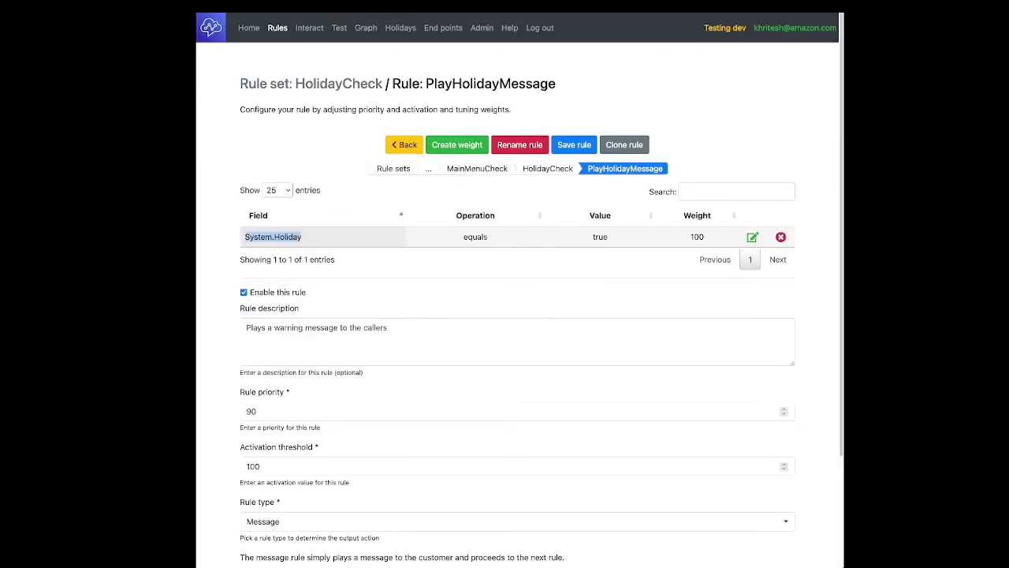
drag(593, 237, 609, 237)
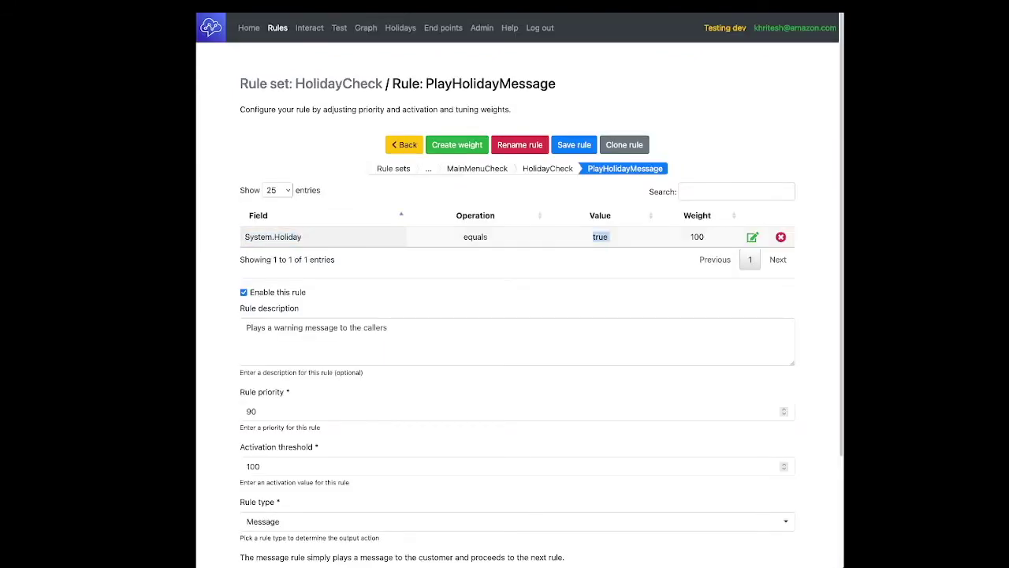
scroll(518, 291, down, 1)
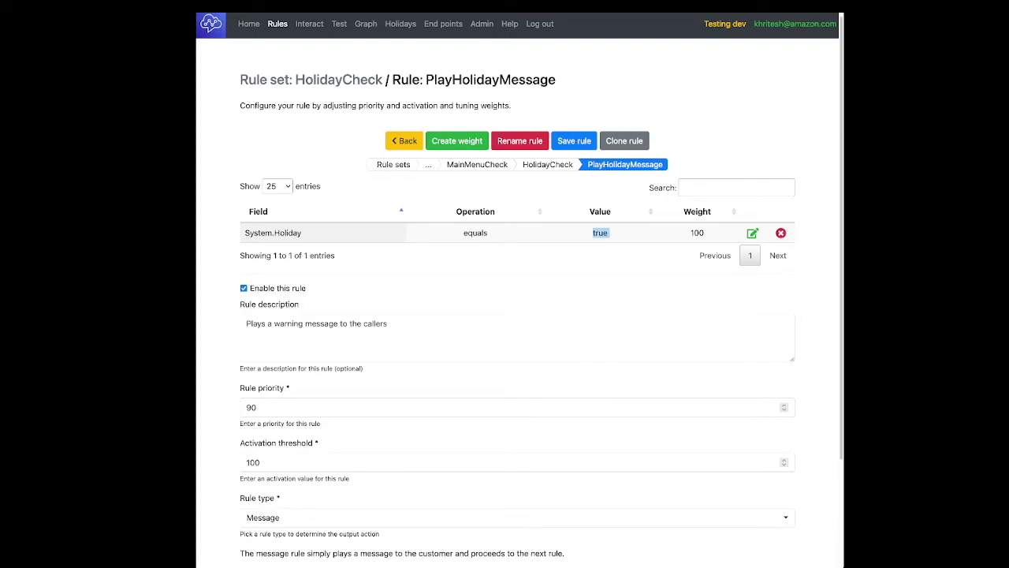
scroll(517, 291, down, 5)
click(569, 529)
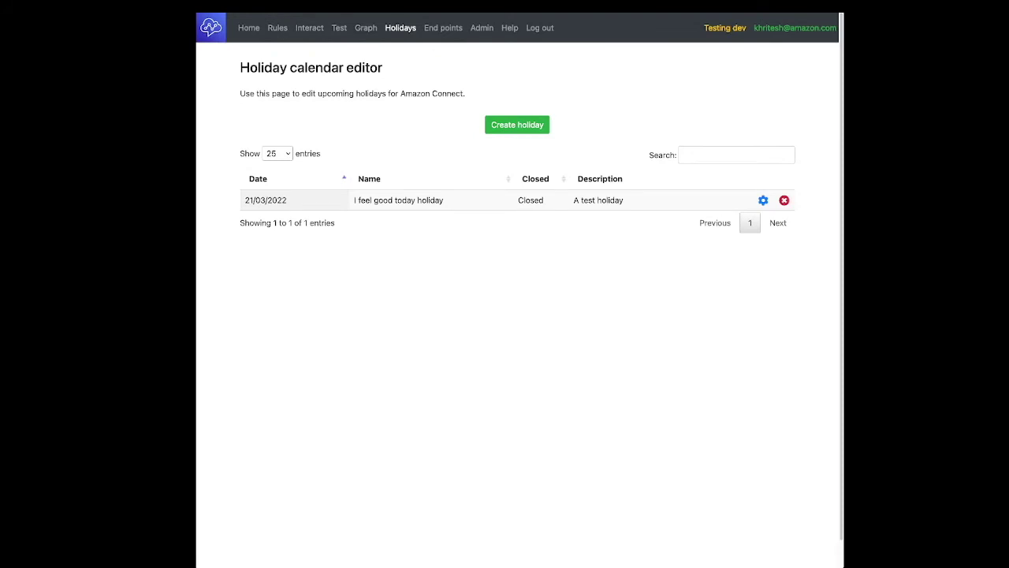
Step: Create a closed-day holiday named Early Christmas on 30/03/2022 with the description "Lets celebrate an early Christmas today!"
click(517, 125)
click(517, 209)
text(Early Christmas)
key(Tab)
text(30/03/2022)
click(517, 353)
text(Lets celebrate an earl)
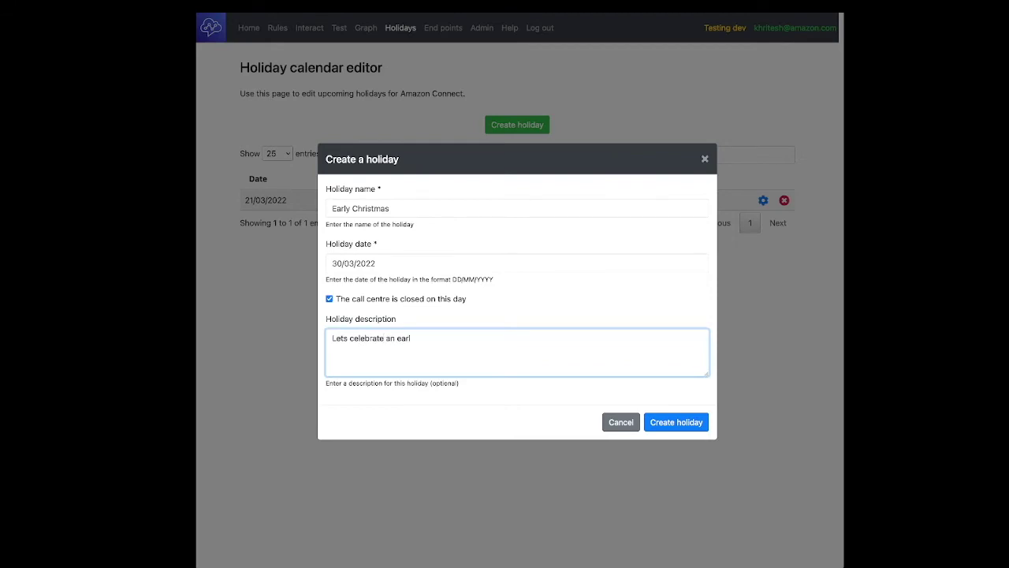
text(y Christmas today!)
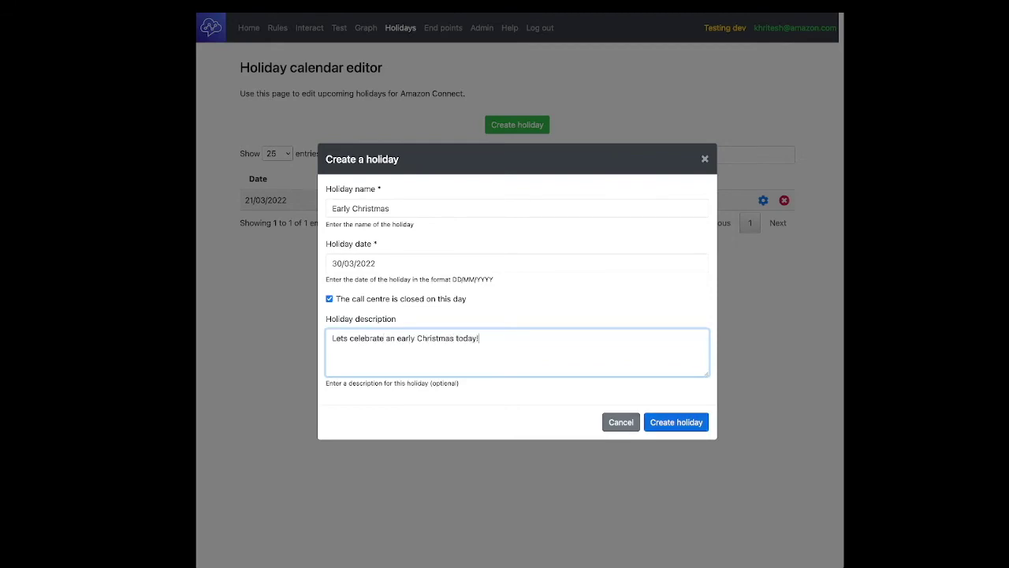
click(676, 422)
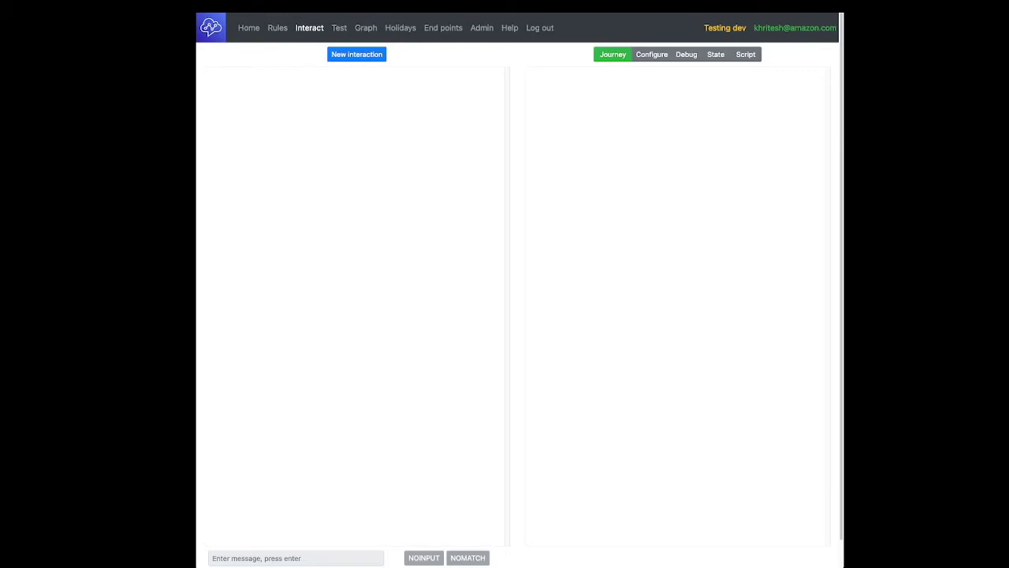
Step: Configure the interaction tester to break on every rule
click(651, 54)
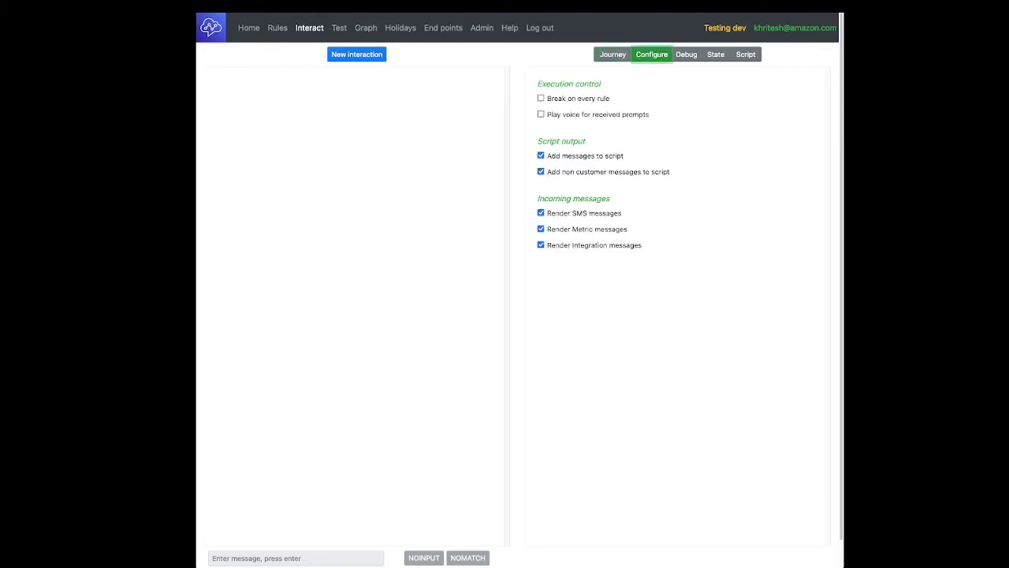
click(541, 98)
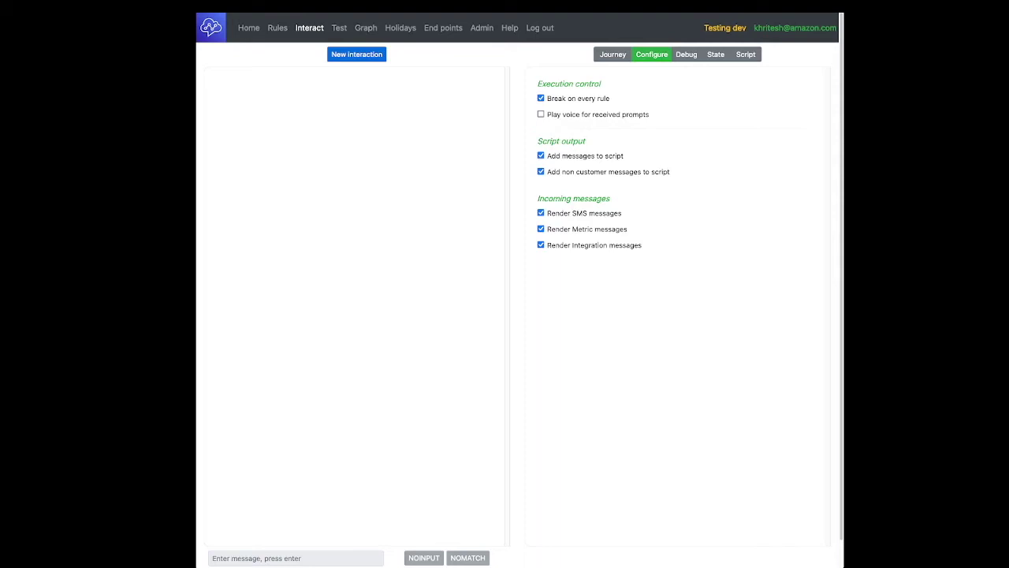
Step: Start a new interaction using the Holidaycheck end point and show its state
click(356, 54)
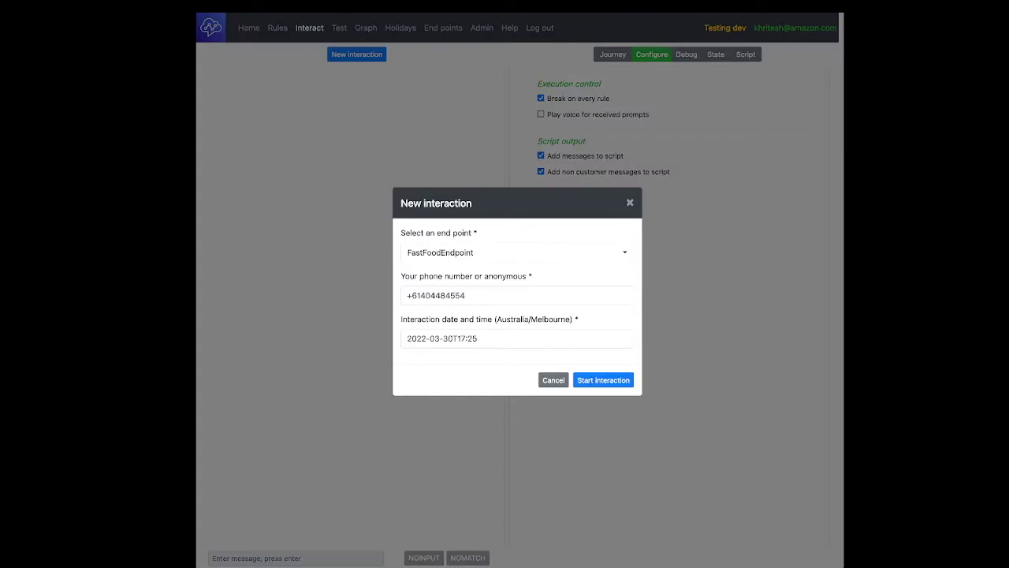
click(466, 253)
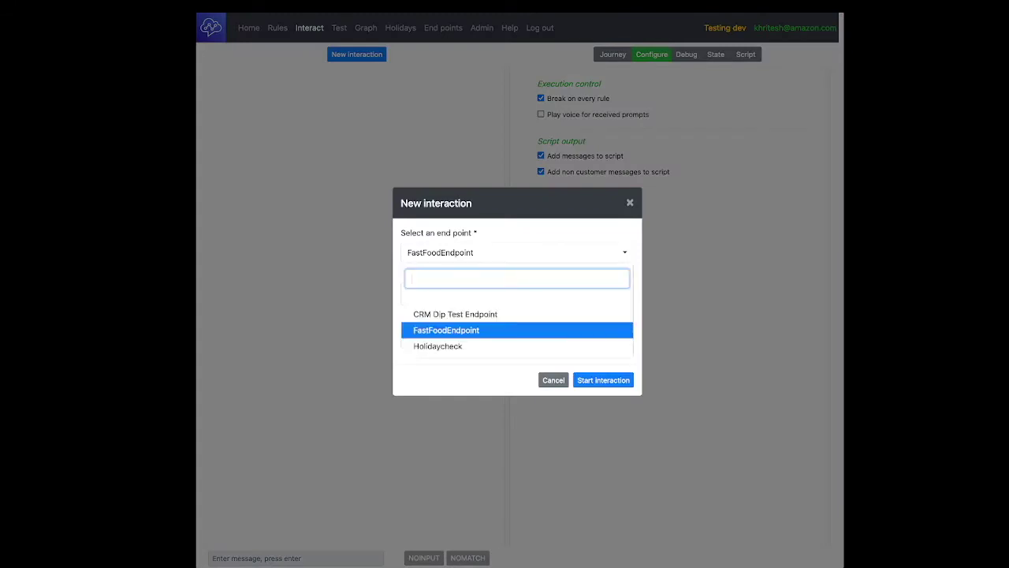
click(438, 346)
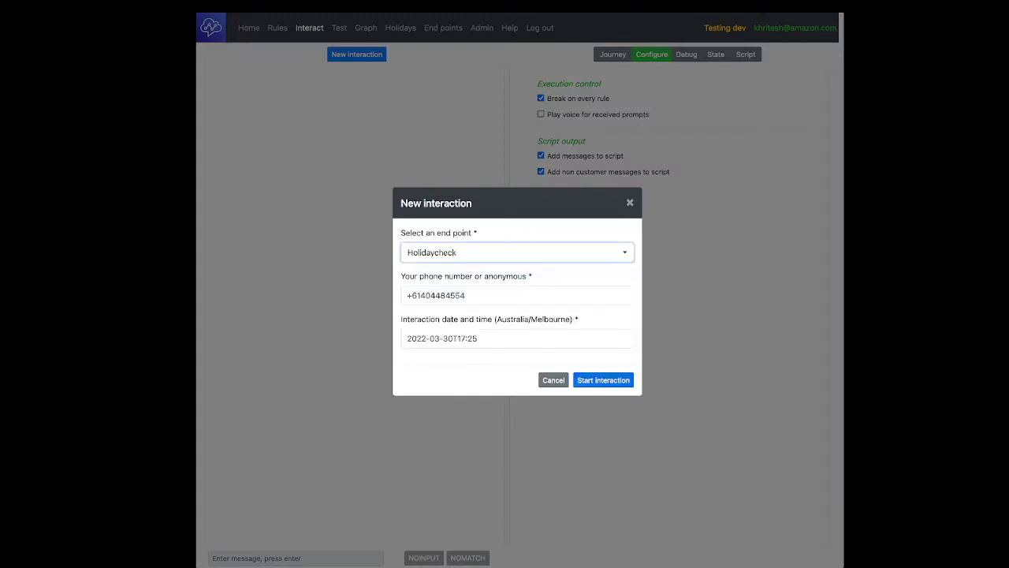
click(603, 379)
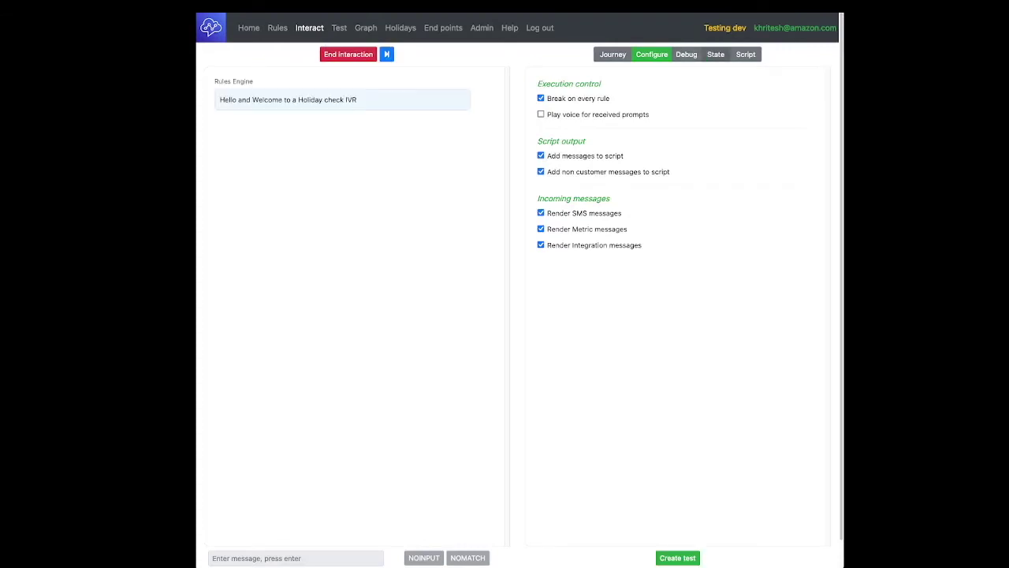
click(716, 54)
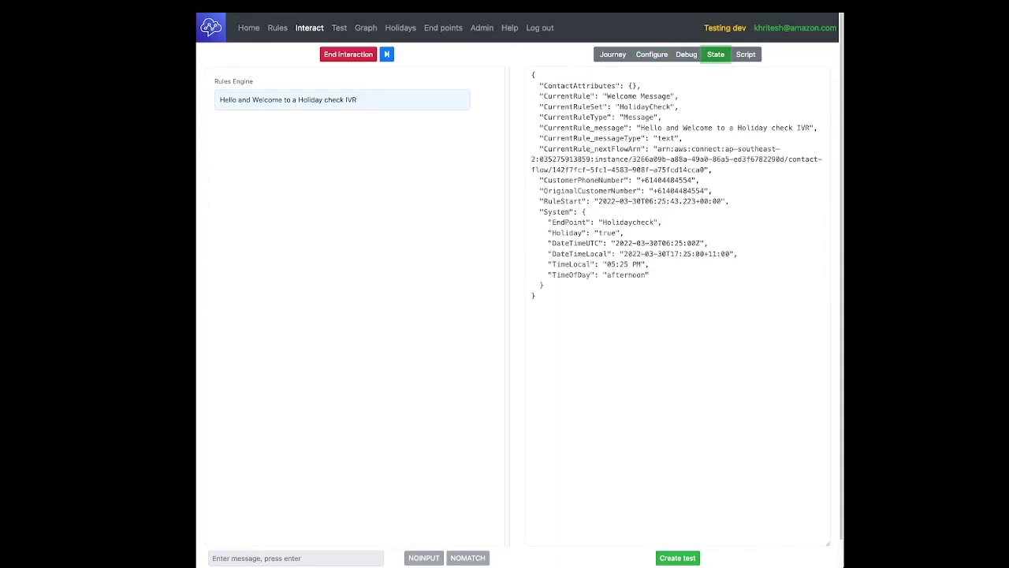
Step: Check the Holiday value in the interaction's state and advance through the holiday message to the main menu
double_click(556, 212)
drag(548, 232, 623, 233)
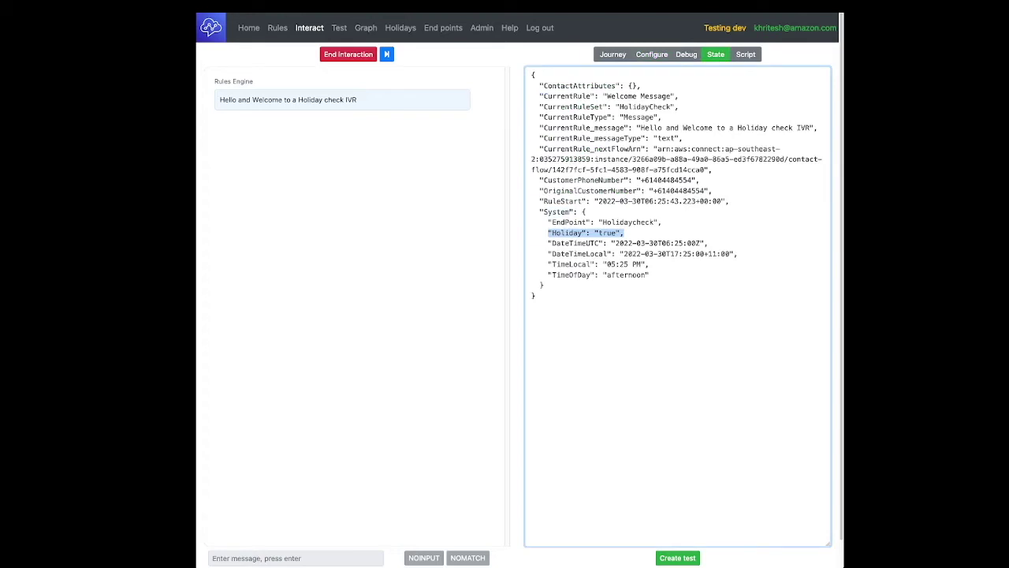
click(386, 54)
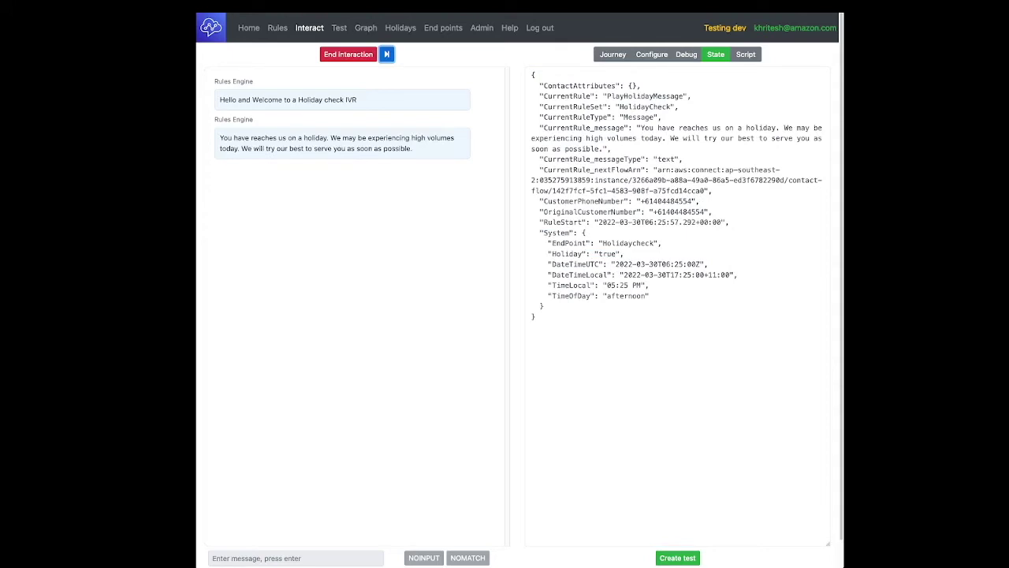
drag(224, 138, 413, 148)
triple_click(413, 148)
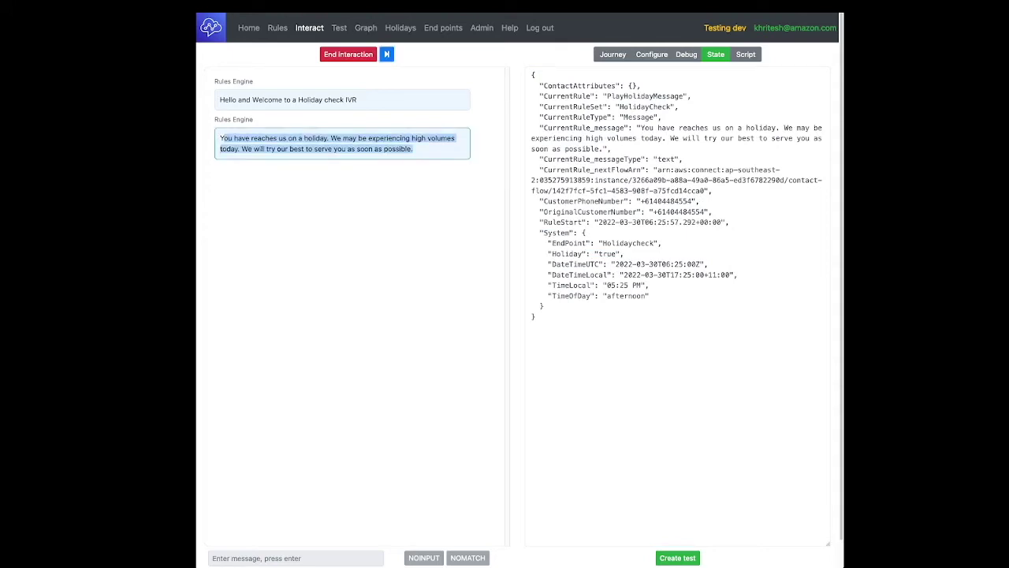
click(262, 148)
click(386, 54)
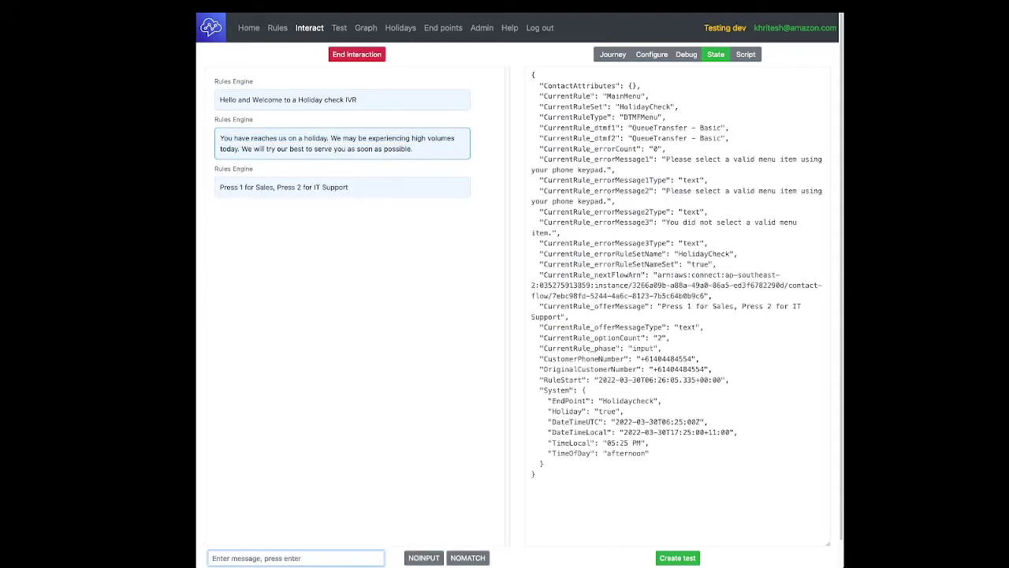
Step: Delete the Early Christmas holiday dated 30/03/2022 from the holiday calendar
click(400, 28)
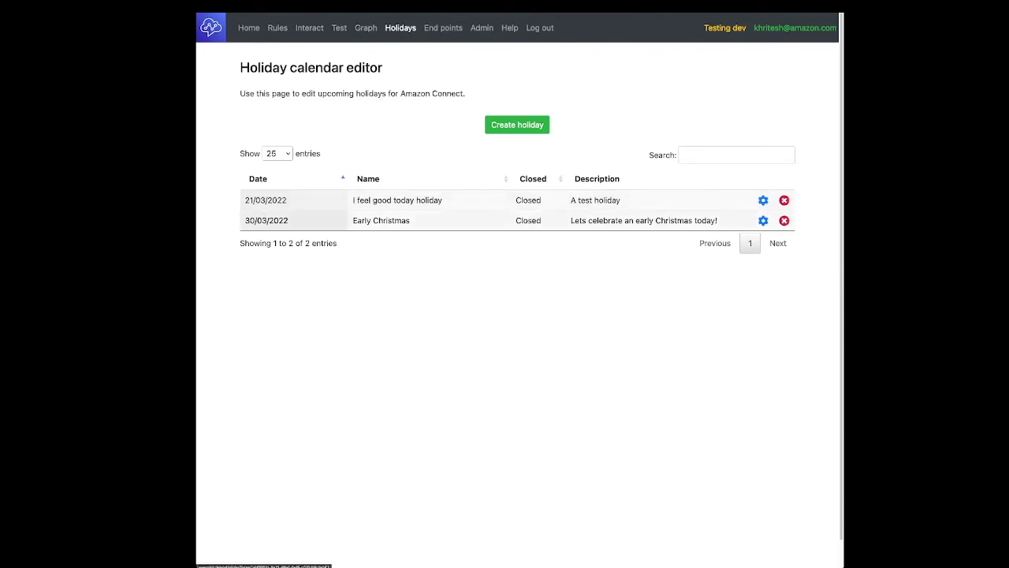
click(784, 220)
click(615, 341)
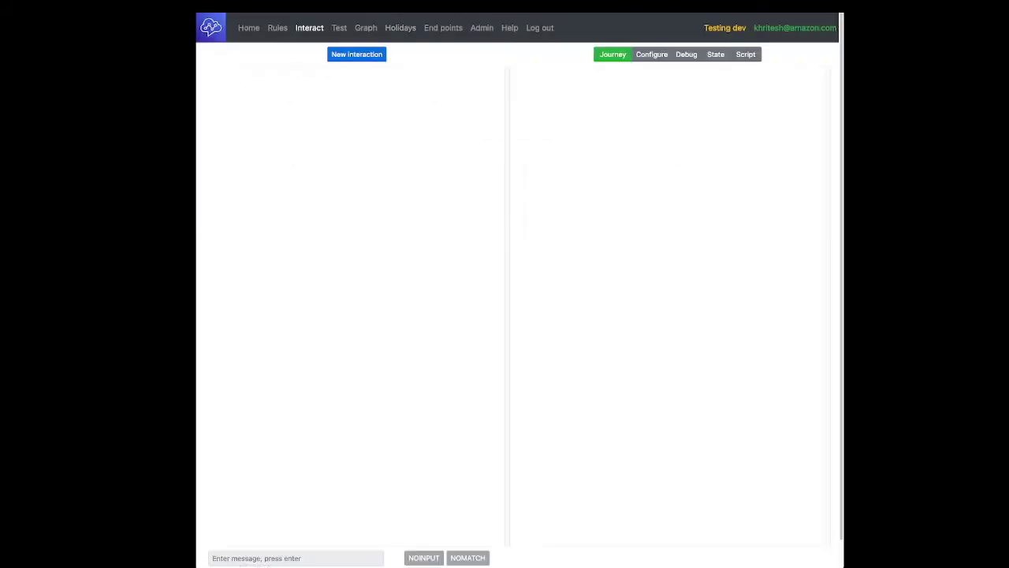
Step: Start a new interaction on the Holidaycheck end point and show its state
click(356, 54)
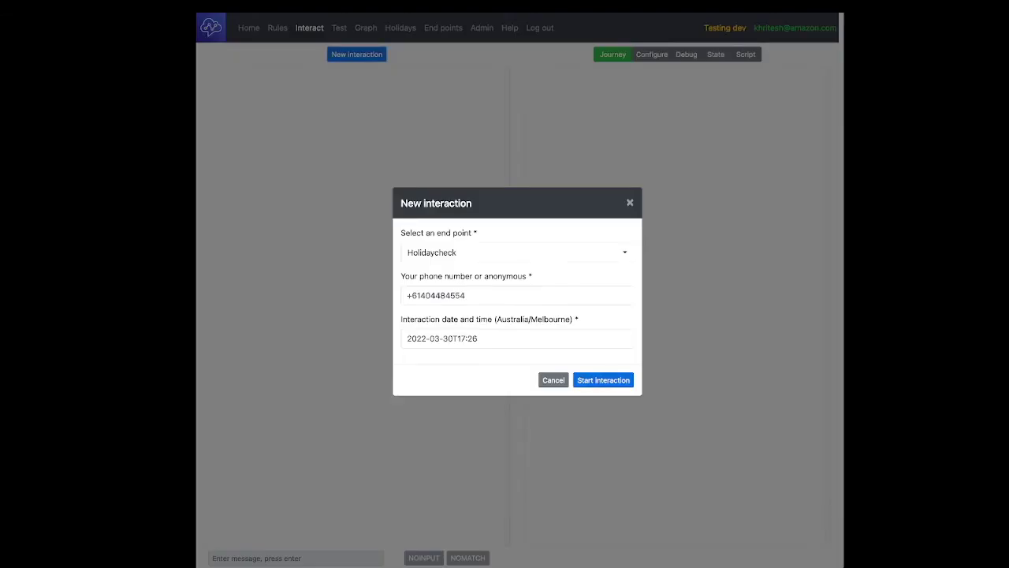
click(603, 380)
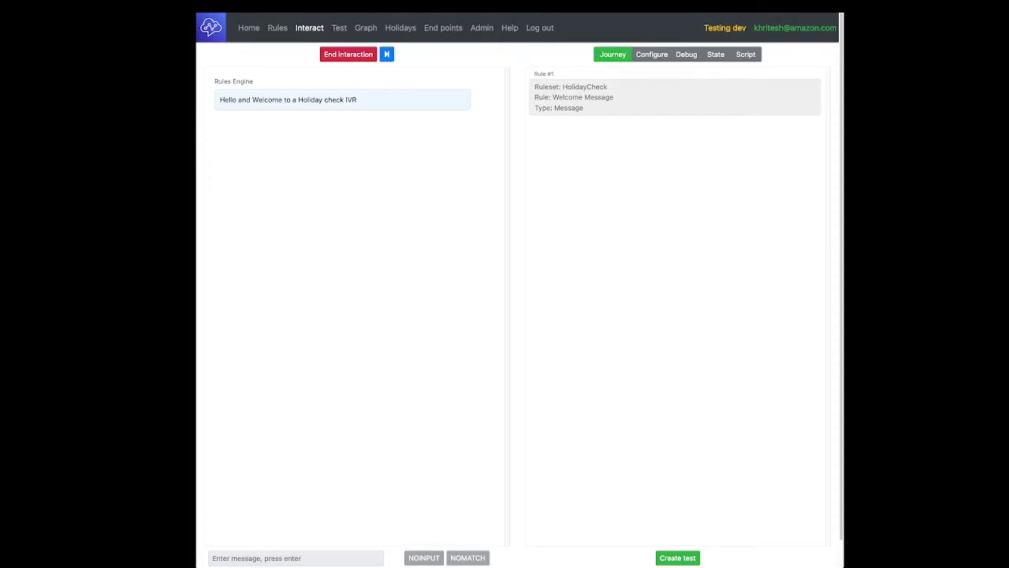
click(715, 54)
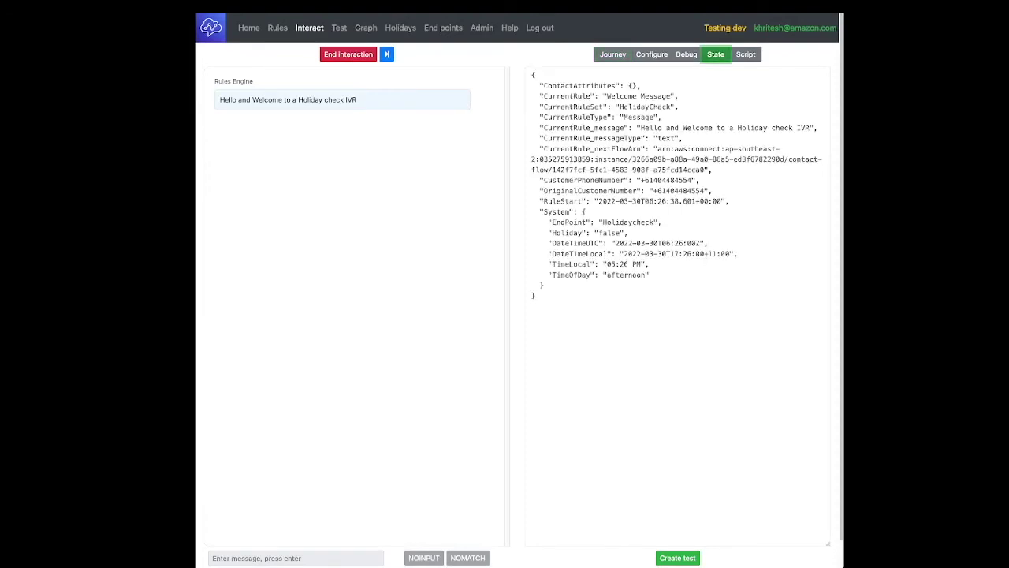
Step: Check the state's Holiday value, advance the interaction to the main menu and end it
drag(540, 212, 629, 232)
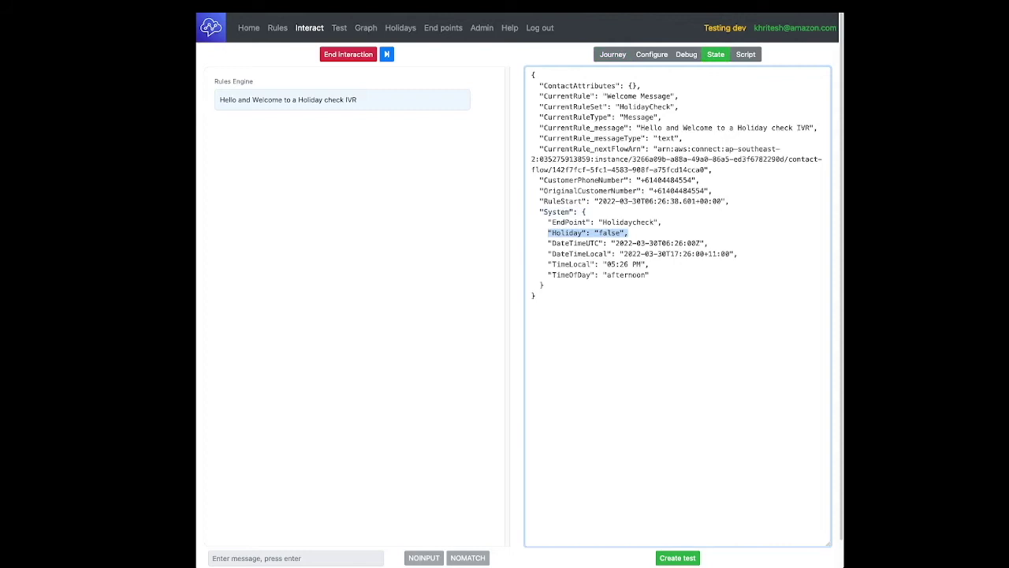
click(386, 53)
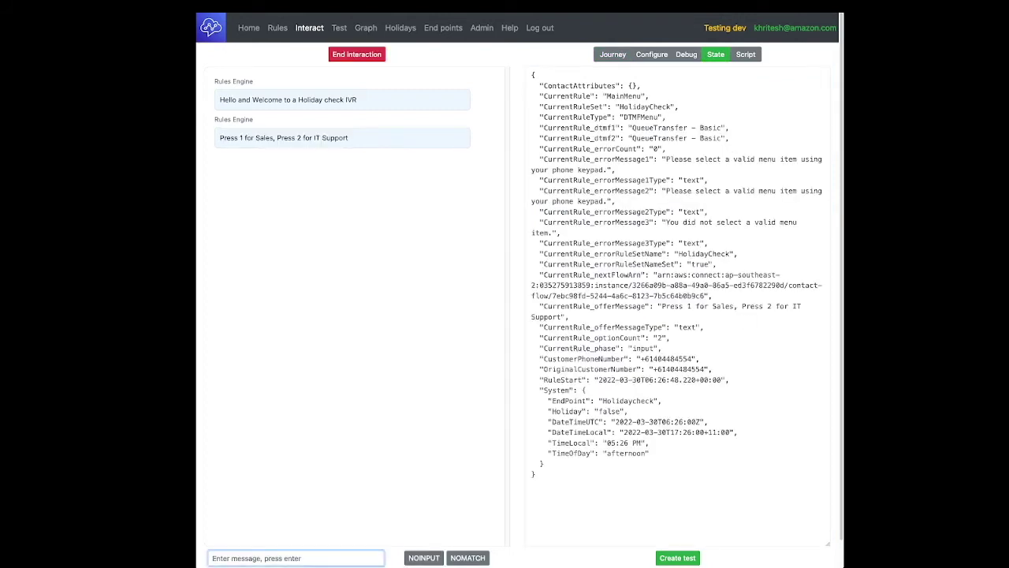
click(356, 54)
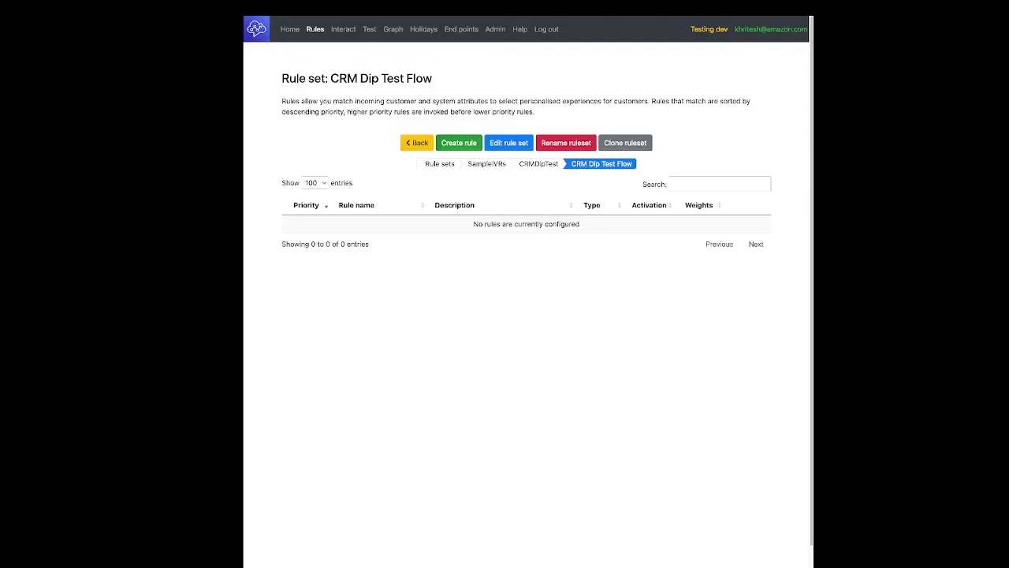
Step: In CRM Dip Test Flow, define a rule named "Fetch customer information", described "Execute the Lambda function to fetch the customer details", with priority 1000
text(Fetch customer information)
key(Tab)
key(Tab)
text(Execute the Lambda function to fetch the customer details)
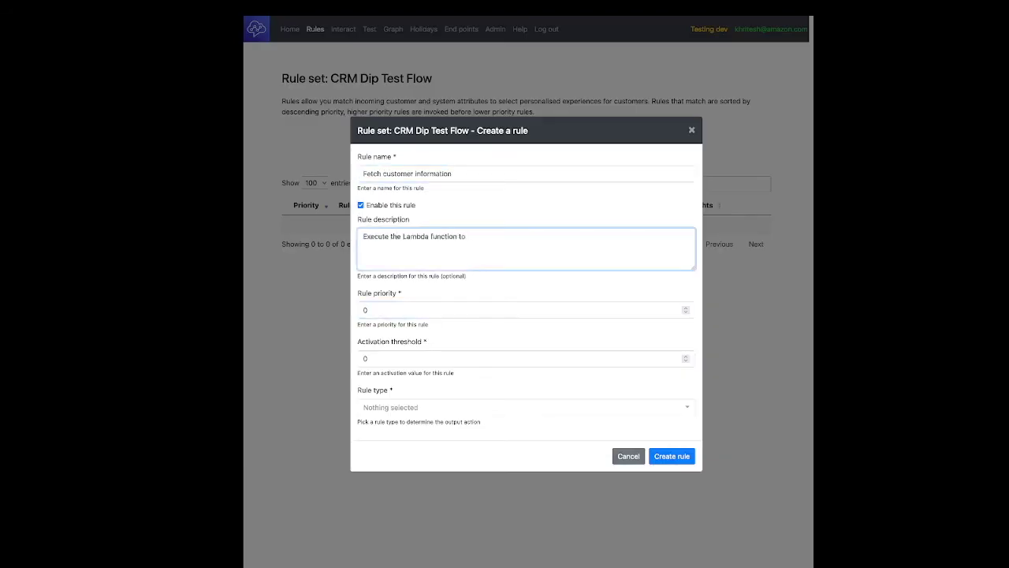
key(Tab)
text(1000)
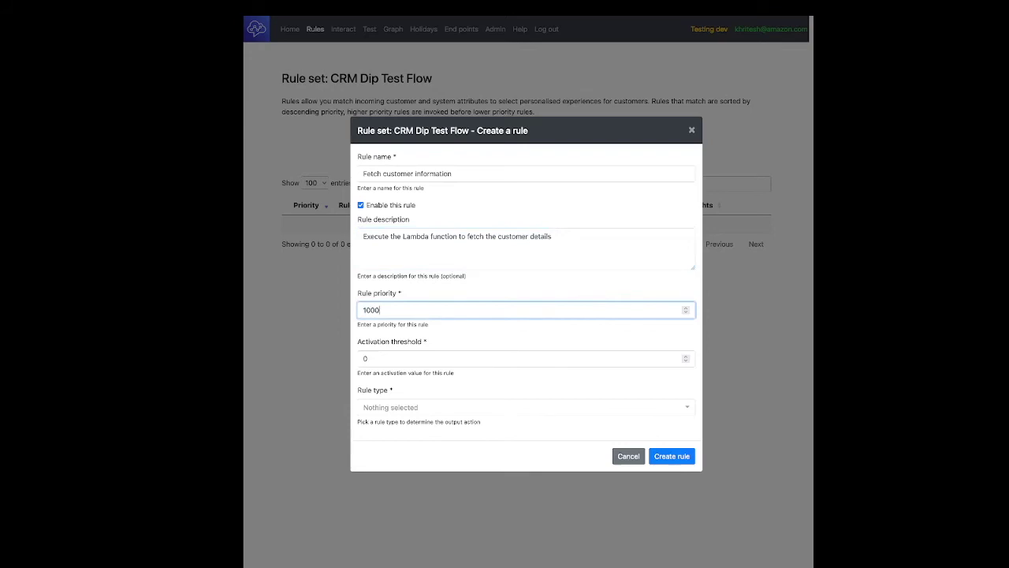
Step: Make it an Integration rule that invokes the integrationecho Lambda function and writes its results to the output state field custinformation
key(Tab)
key(Tab)
key(space)
key(Return)
scroll(523, 315, down, 2)
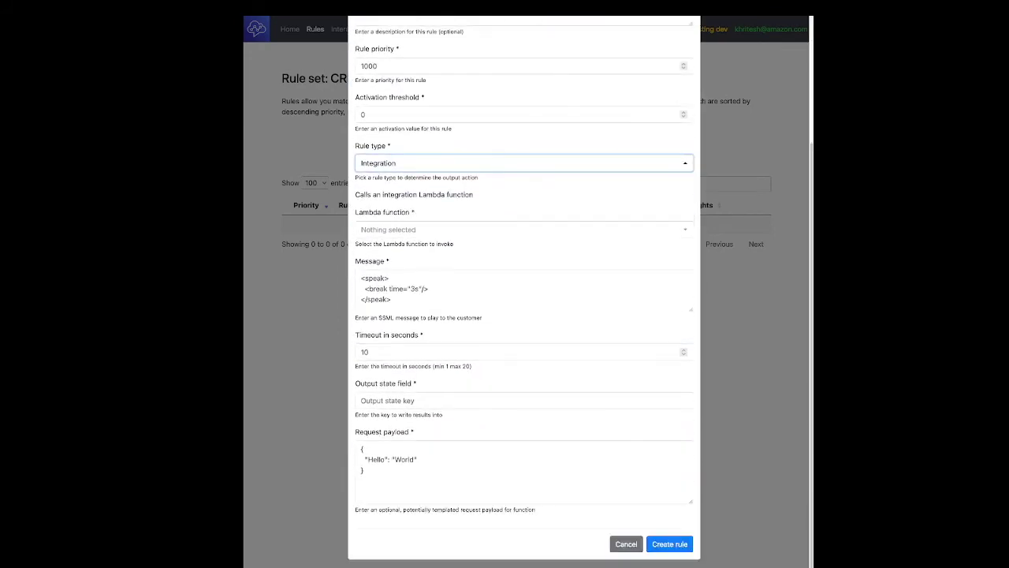
key(Tab)
key(space)
key(Down)
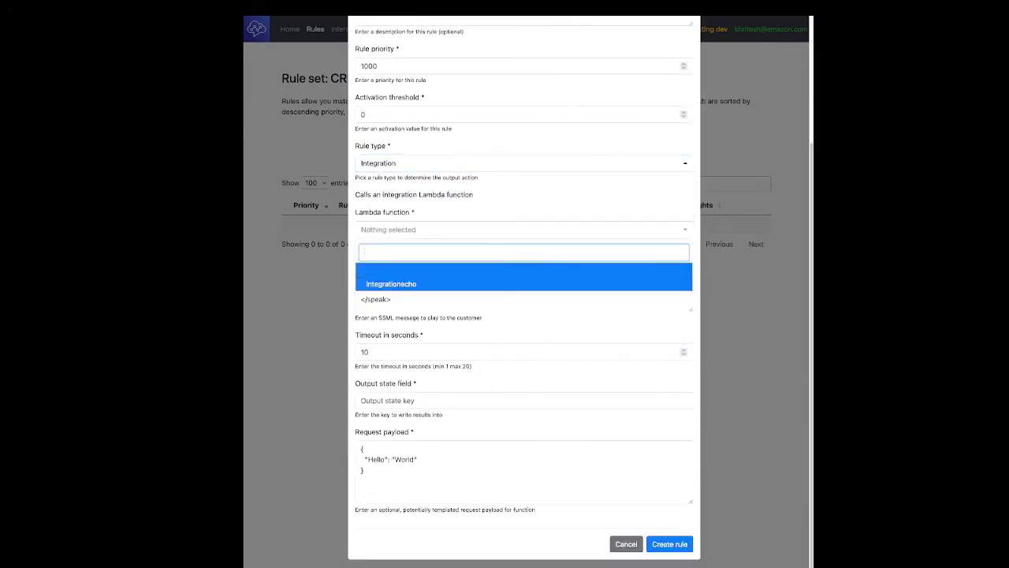
key(Return)
click(523, 400)
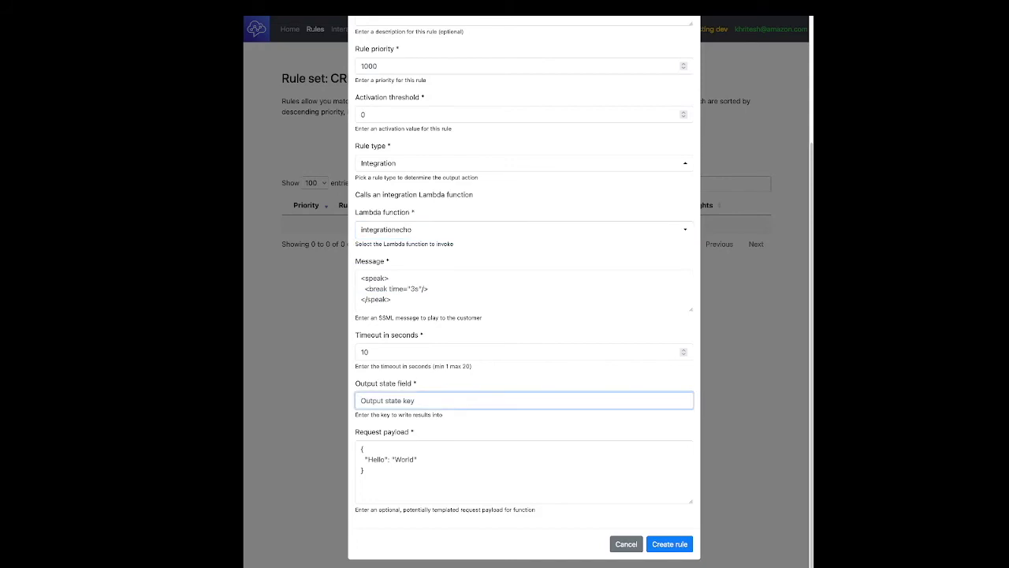
text(custinformation)
Step: Set the request payload to the customer's firstName, custLevel "Platinum", outstanding "true" and outstandingBill "$1294.34", and create the rule
key(Tab)
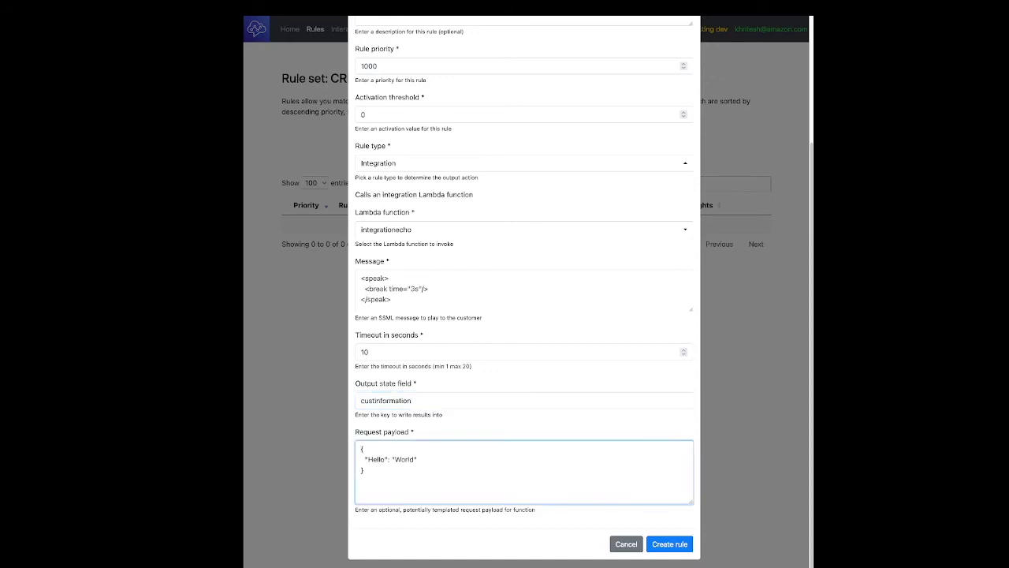
drag(361, 458, 418, 459)
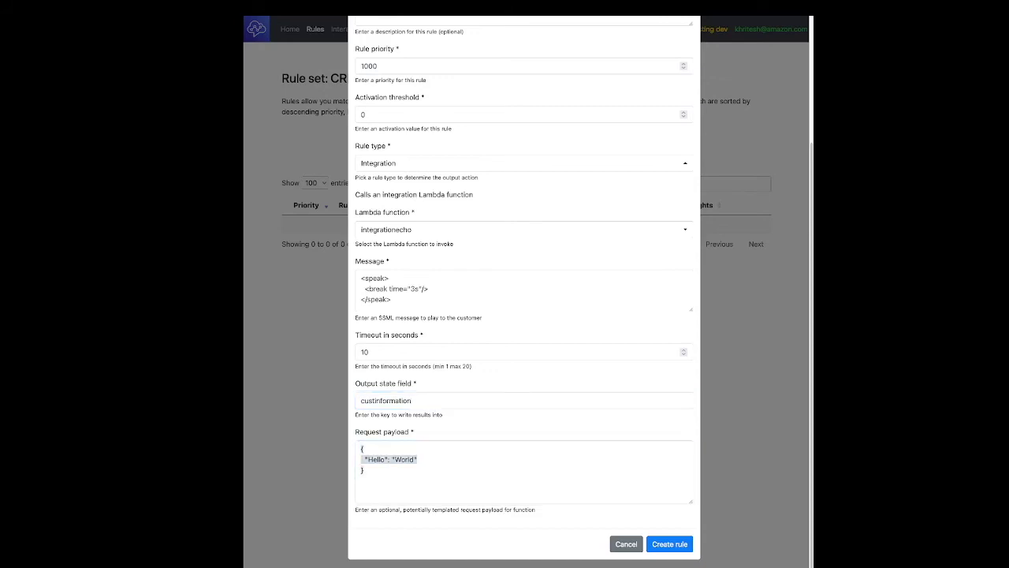
key(alt+Tab)
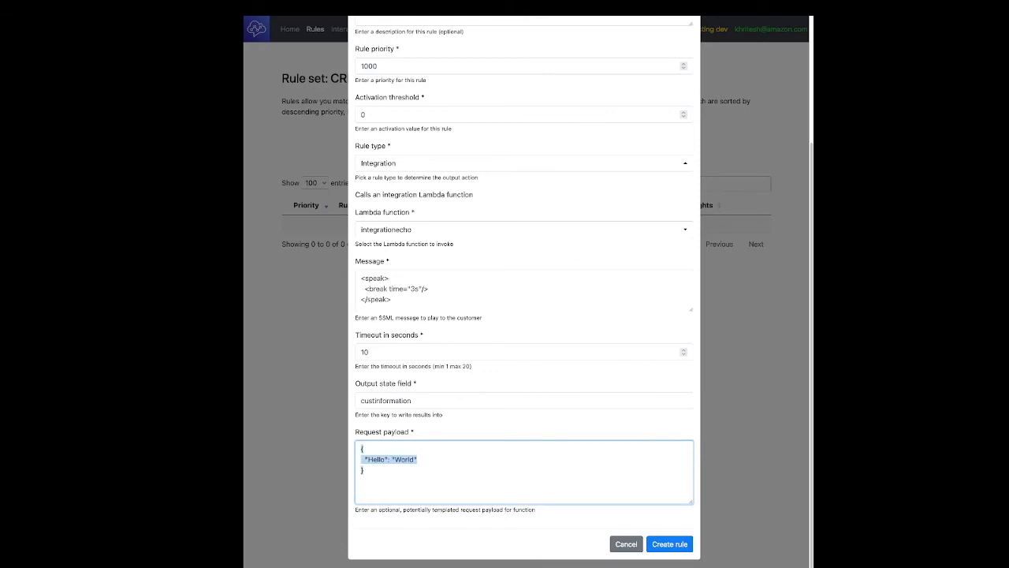
text("firstName": "Joe",   "custLevel": "Platinum",   "outstanding": "true",   "outstandingBill": "$1294.34")
scroll(523, 471, down, 1)
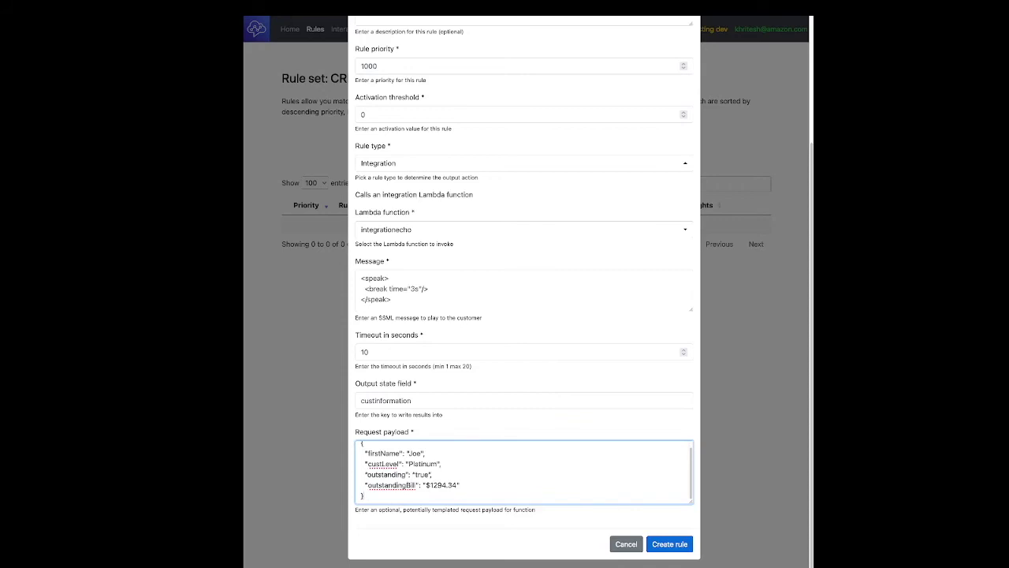
click(669, 544)
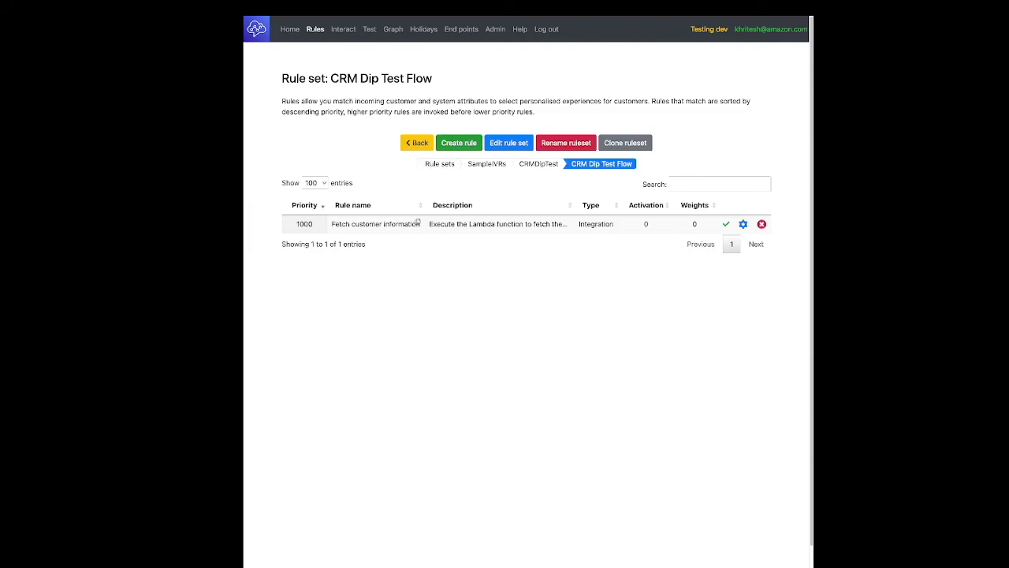
Step: Define a second rule named "Play Welcome Msg" with the description "Play personalized welcome message to the caller" and priority 900
click(459, 142)
text(Play)
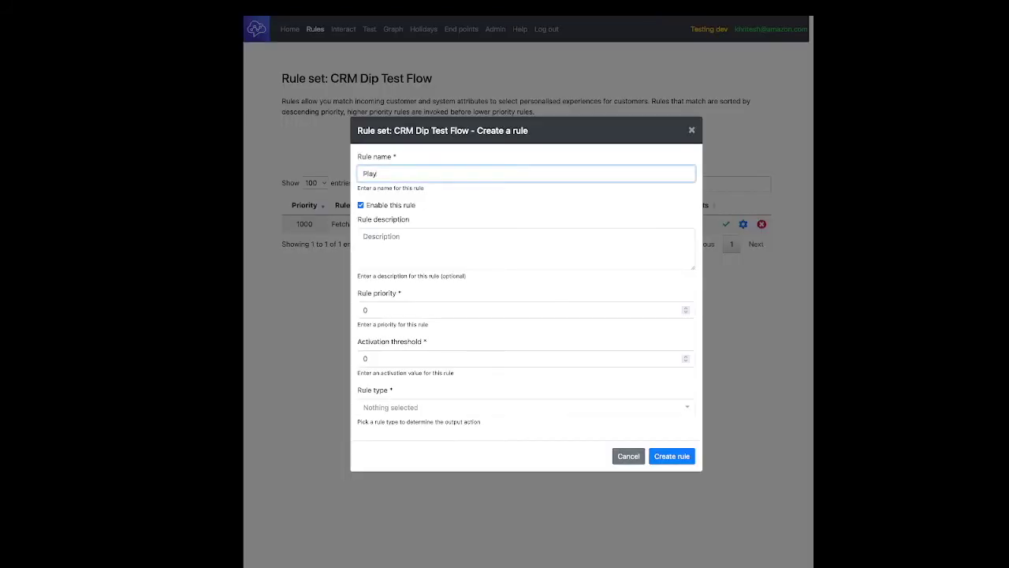
text( Welcome Msg)
key(Tab)
key(Tab)
text(Play welcome)
key(BackSpace)
key(BackSpace)
key(BackSpace)
key(BackSpace)
key(BackSpace)
key(BackSpace)
key(BackSpace)
text(personal)
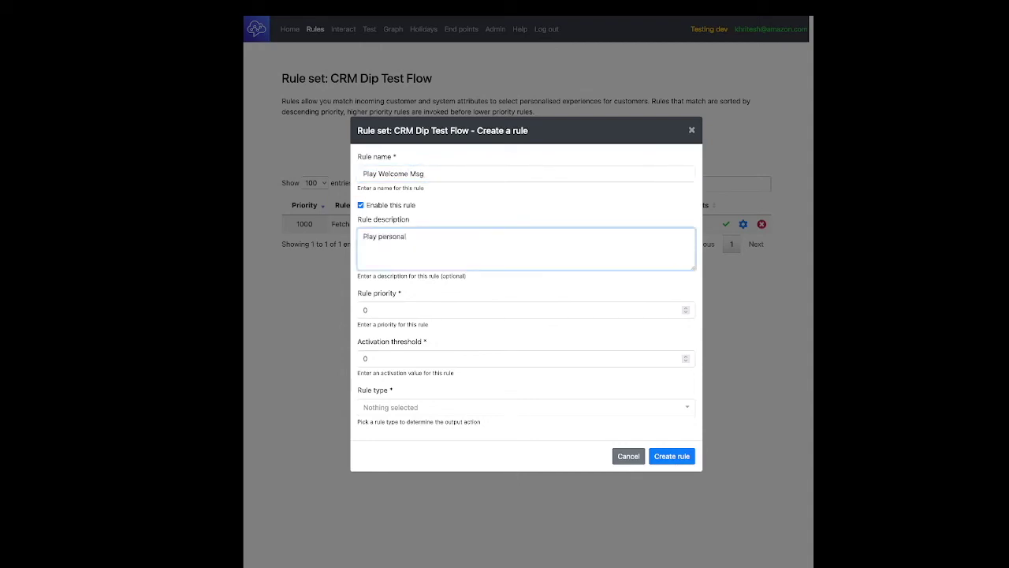
text(ized welcome message to the caller)
key(Tab)
text(900)
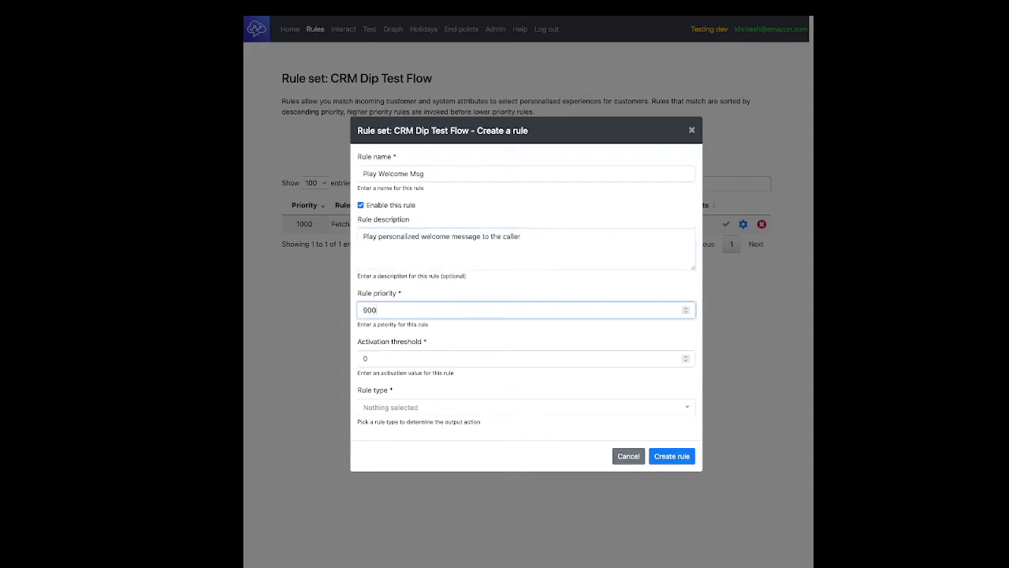
Step: Create it as a Message rule: "Hi {{custinformation.firstName}}. We are so happy to have you as our {{custinformation.custLevel}} customer!"
click(526, 407)
click(383, 247)
key(Tab)
text(Hi)
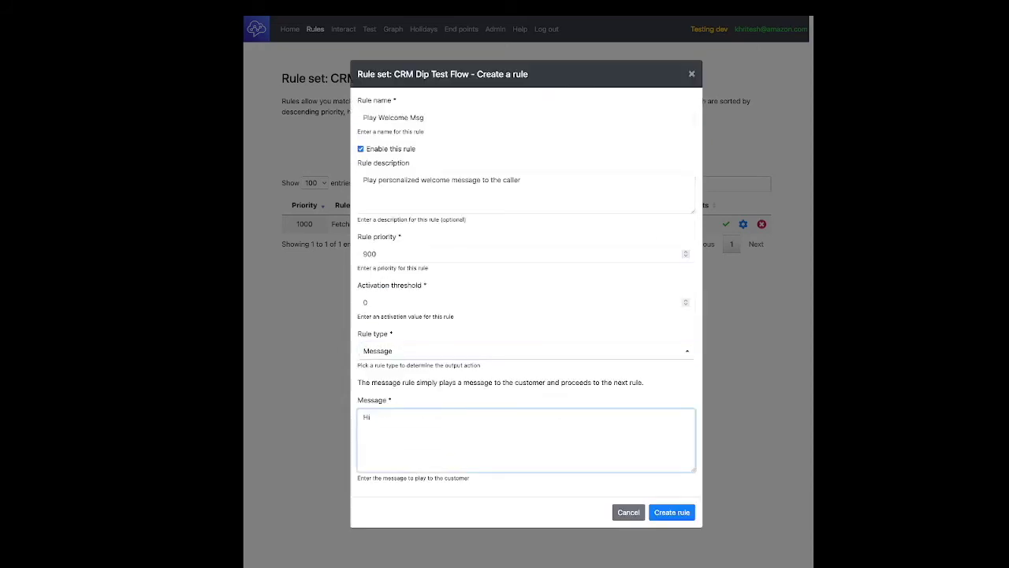
text( {{custinformation.firstN)
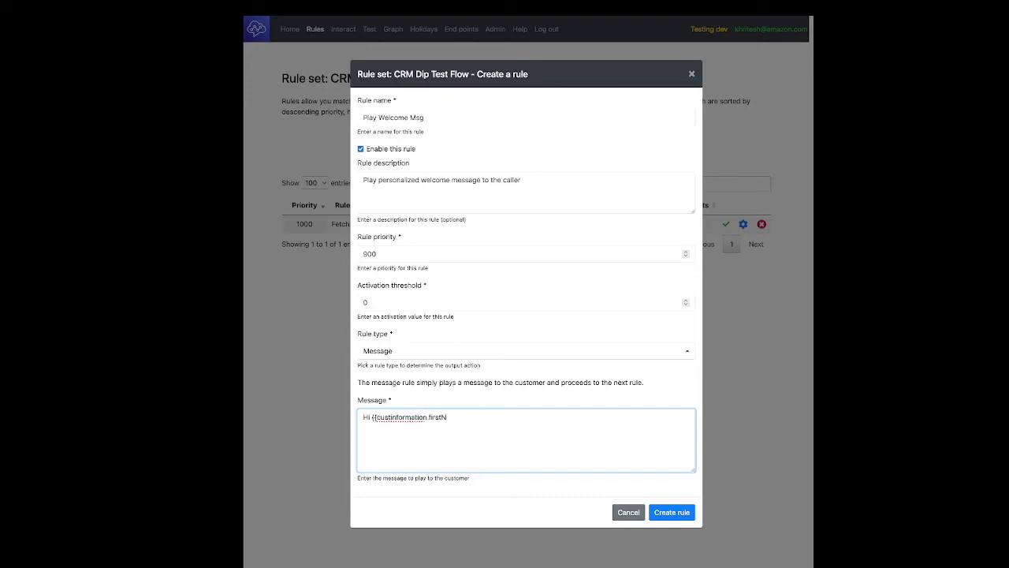
text(ame}}. We are so happy to have you as our)
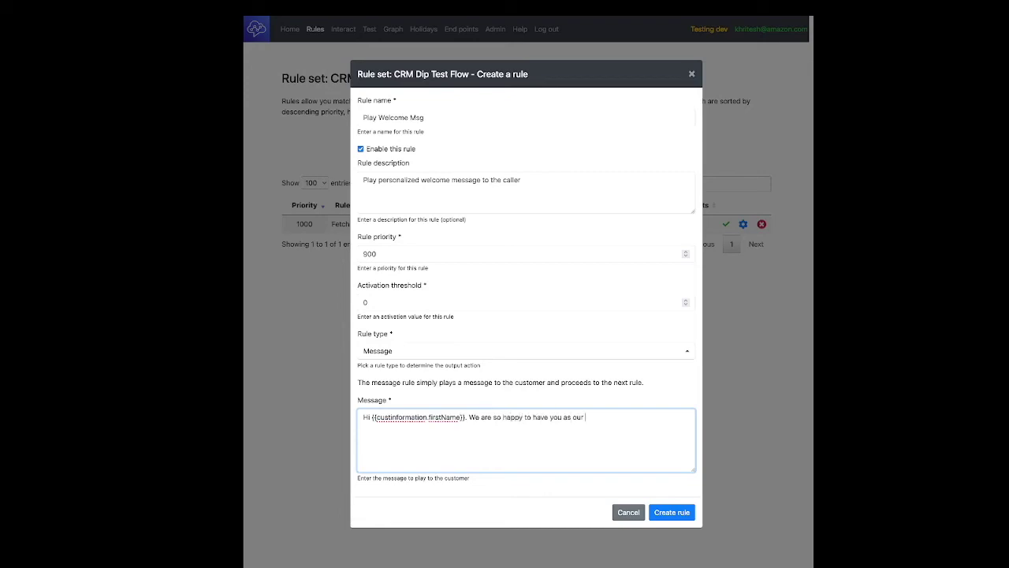
text( {{custinformation.)
text(custLevel}} customer!)
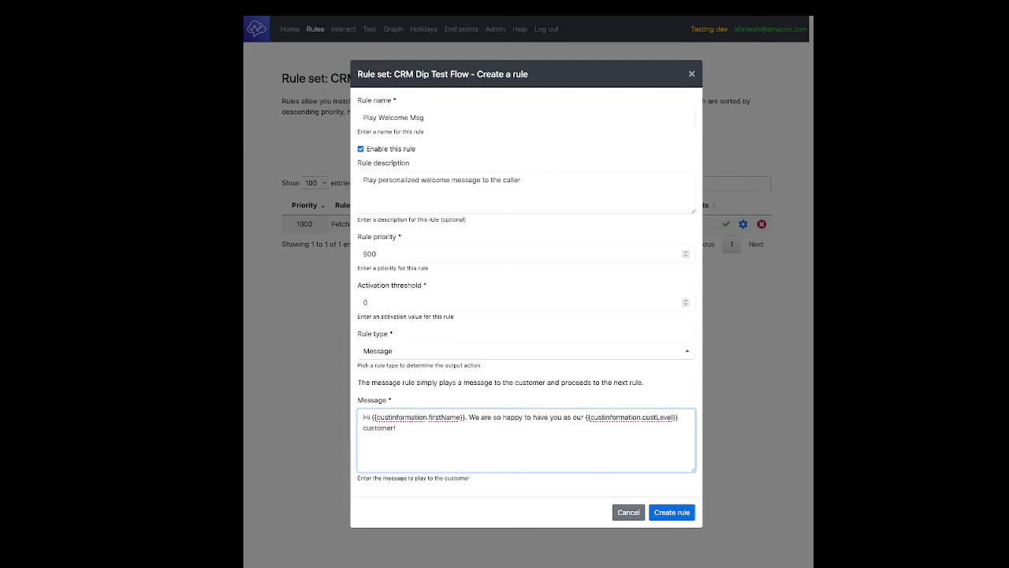
click(671, 512)
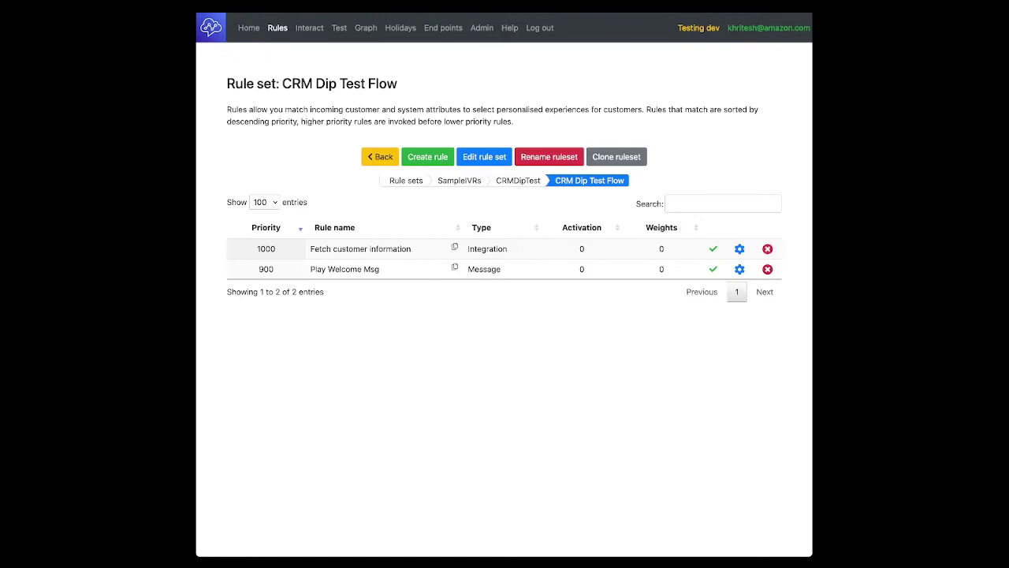
Step: Define a third rule named "Play outstanding", described "Play an outstanding bill amount to the caller", with priority 800 and activation threshold 100
click(427, 156)
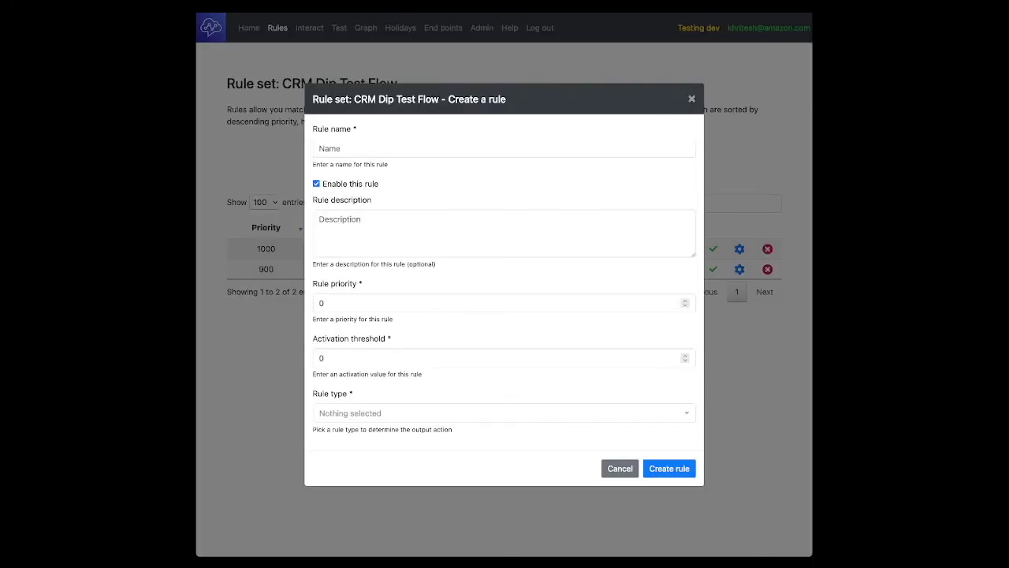
text(Play outstanding)
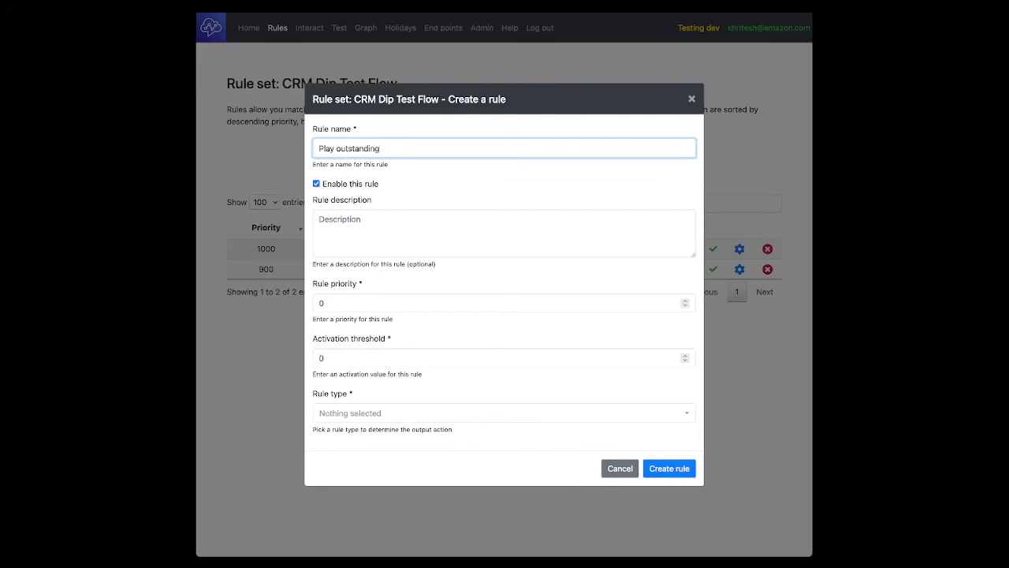
click(504, 232)
text(Play an outstanding)
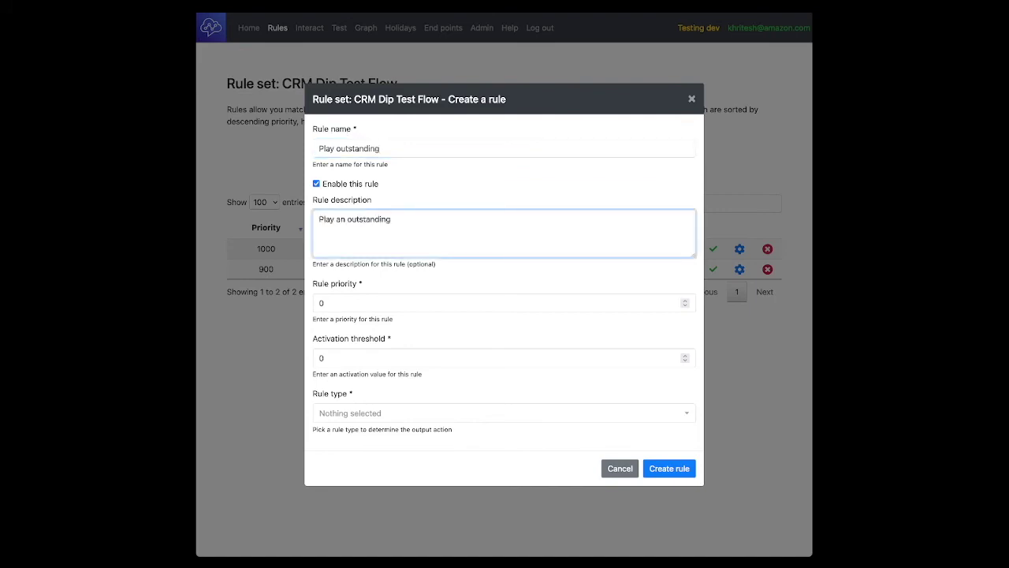
text( bill amount to the caller)
key(Tab)
key(BackSpace)
text(800)
key(Tab)
text(100)
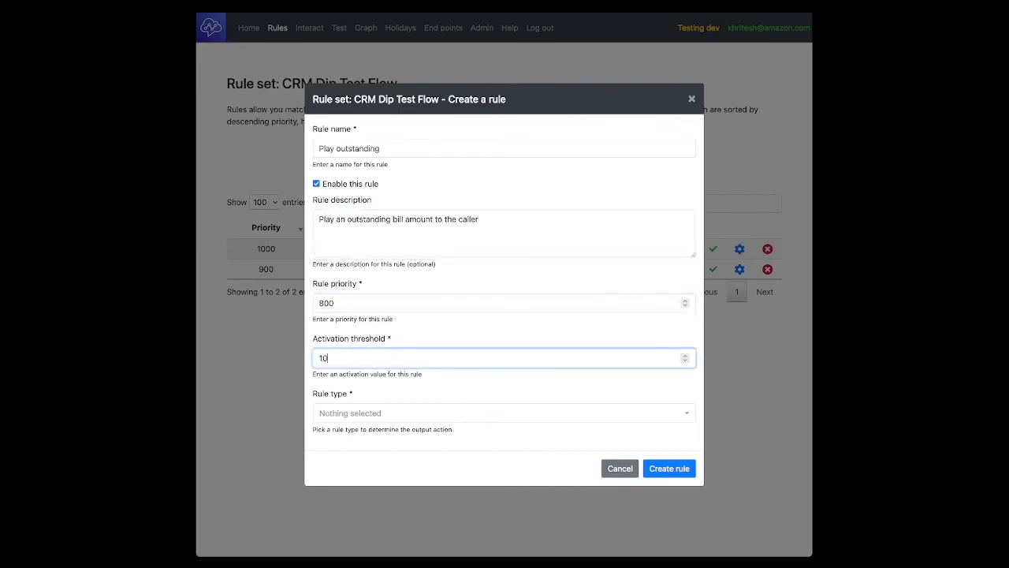
Step: Choose the Message rule type and start its message: "We wish to inform you that you have a current bill outstanding of {{custinformation.outstandingBill}}."
key(Tab)
key(space)
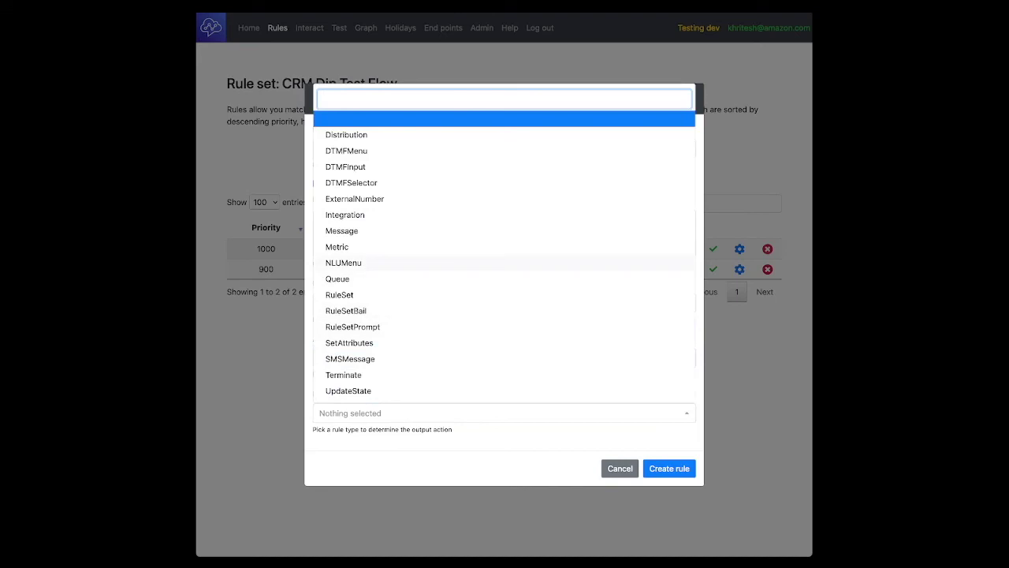
text(Message)
key(Return)
key(Tab)
text(We wish a)
text(o inform you that)
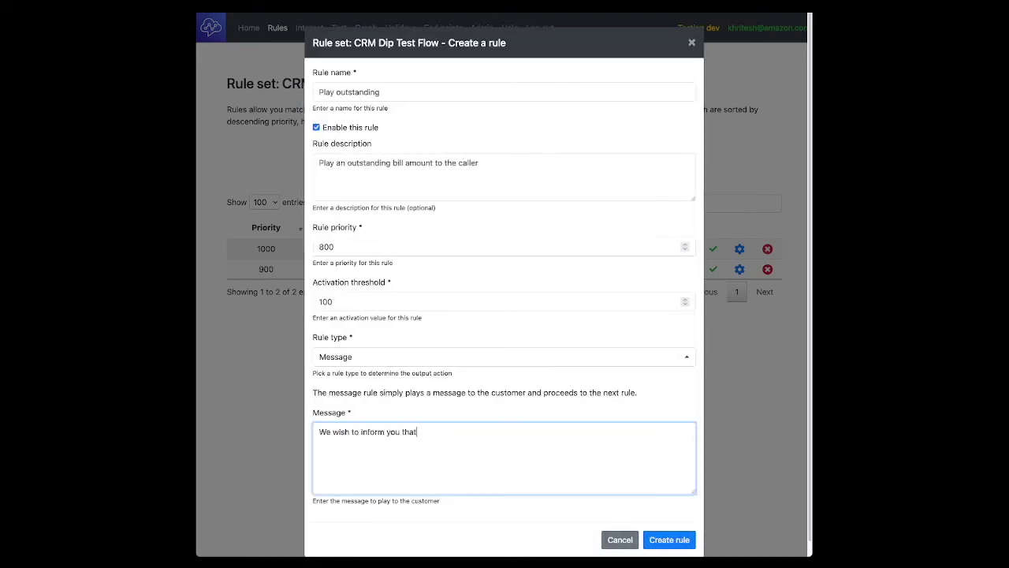
text( you have a current bill outstanding of {{)
text(custinformation.outstandingBill)
text(}})
text(.)
Step: Extend the message with "Please make an urgent payment or speak with our customer care agent if you have any concerns."
text( Please make an urgent p)
text(ayment or)
text( speak with our c)
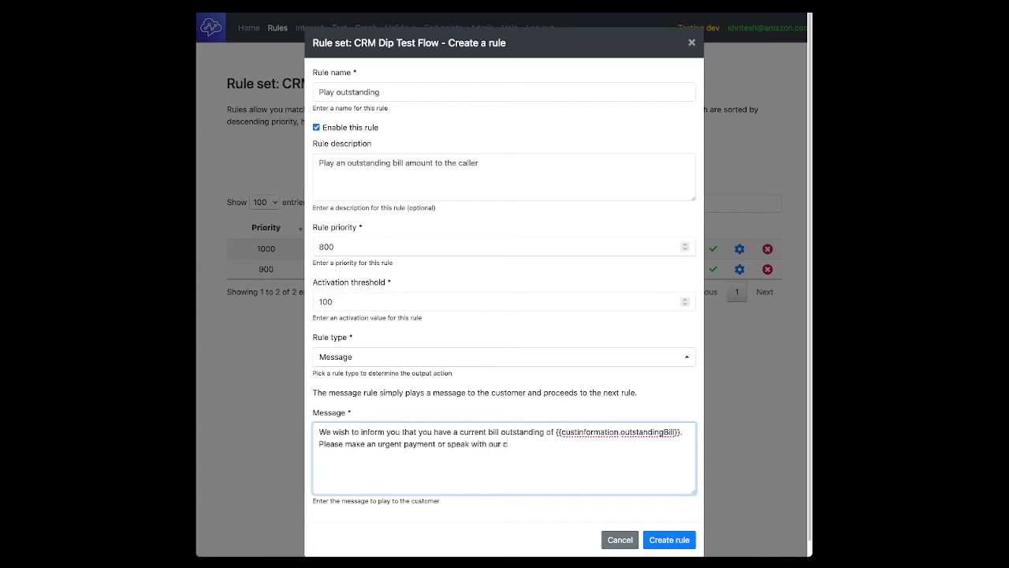
text(ustomer care agent if you have any concerns.)
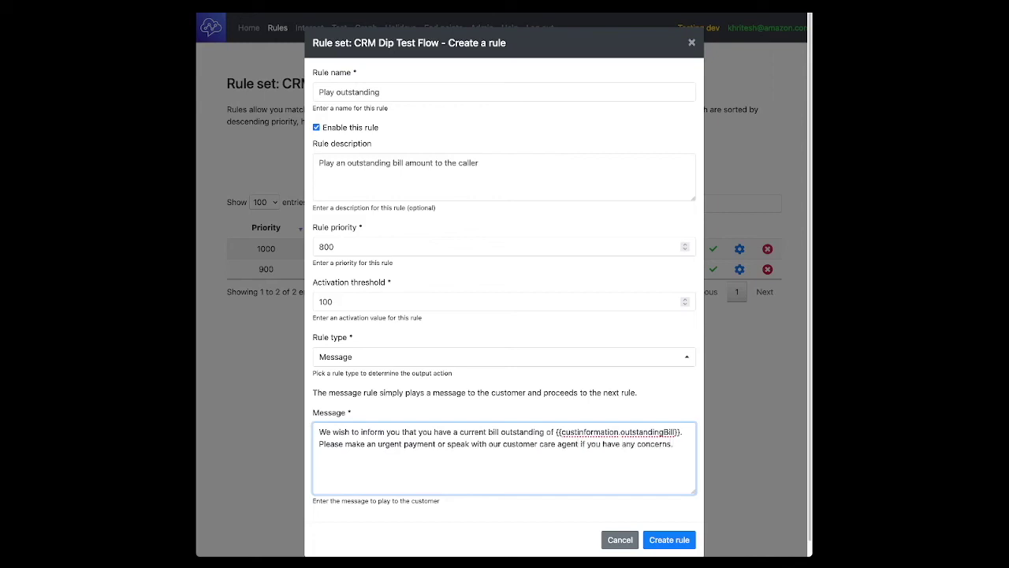
Step: Copy the custinformation.outstandingBill reference from the message text and create the rule
drag(558, 432, 677, 432)
key(ctrl+c)
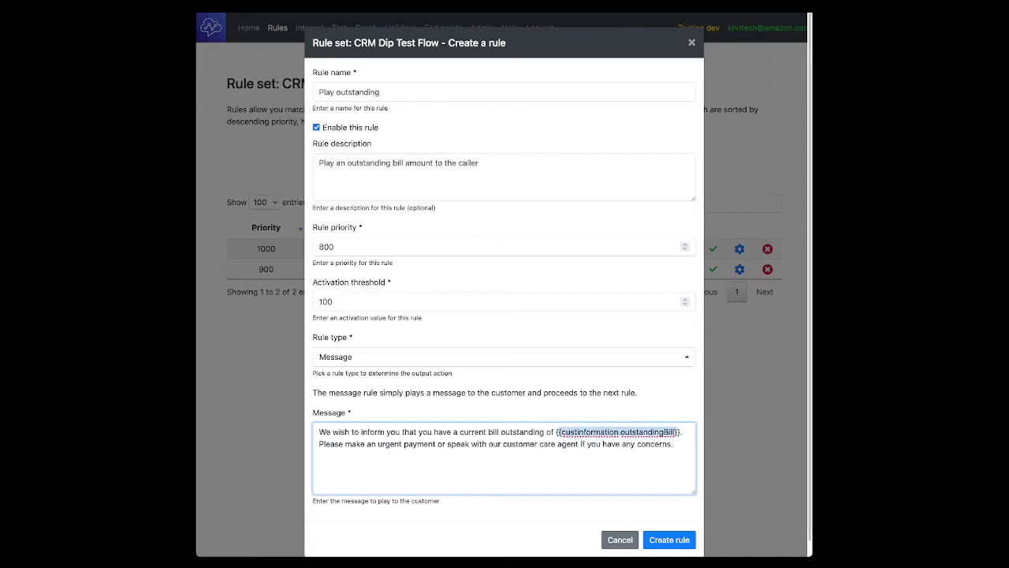
click(674, 446)
click(670, 539)
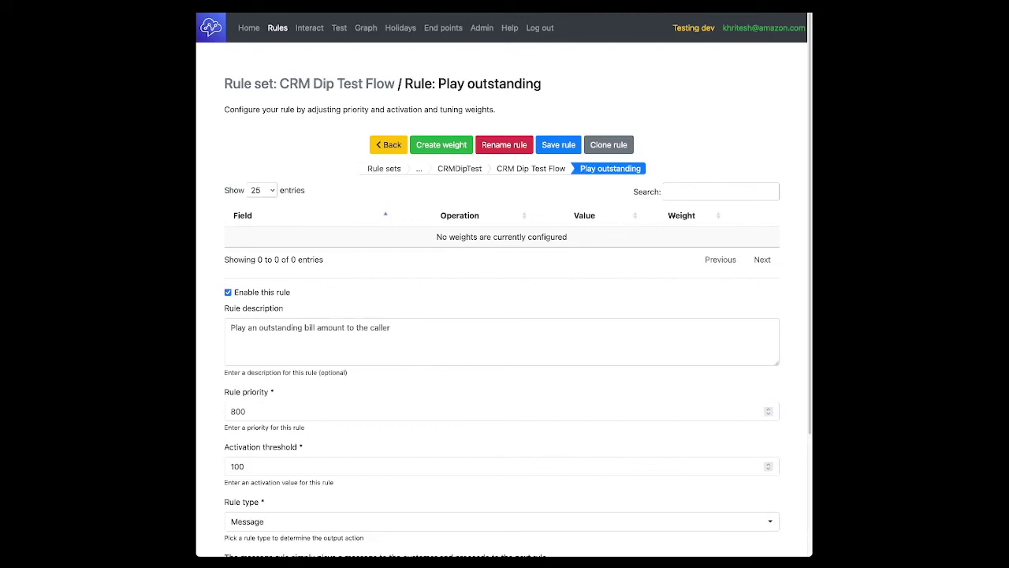
Step: Add a weight of 100 to the Play outstanding rule for custinformation.outstanding equals true
click(442, 144)
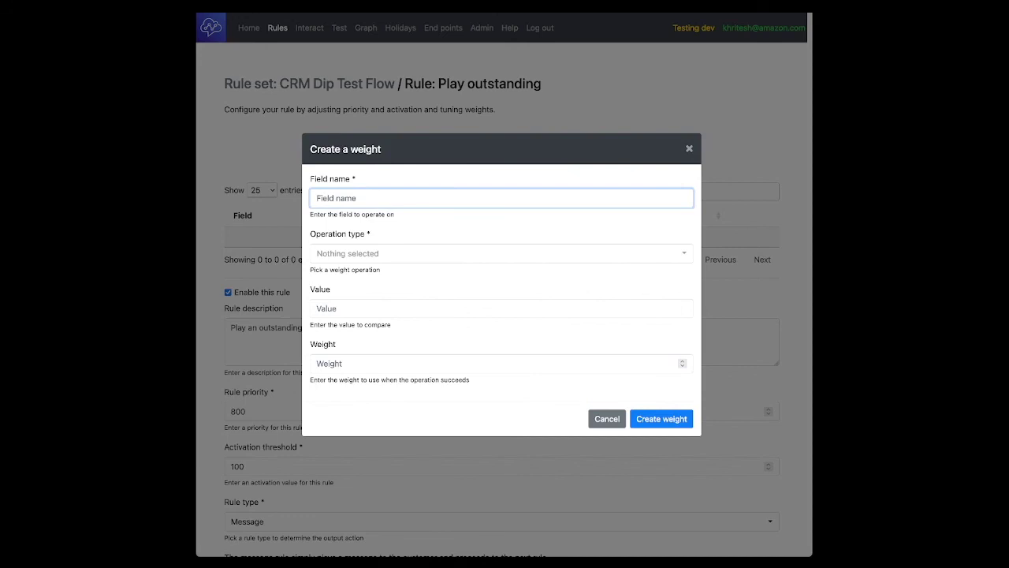
key(ctrl+v)
key(Tab)
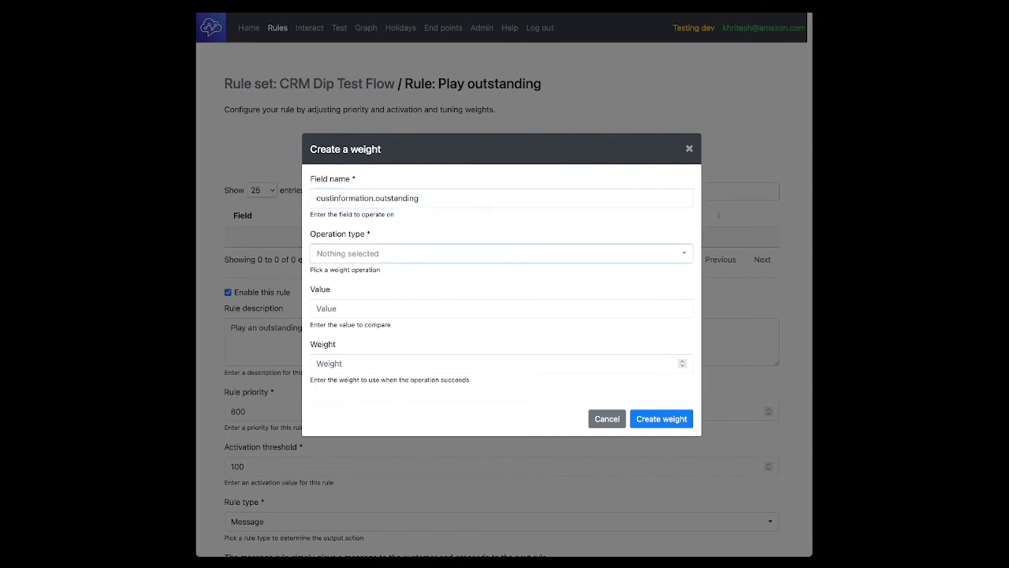
key(space)
text(equals)
key(Return)
key(Tab)
text(true)
key(Tab)
text(100)
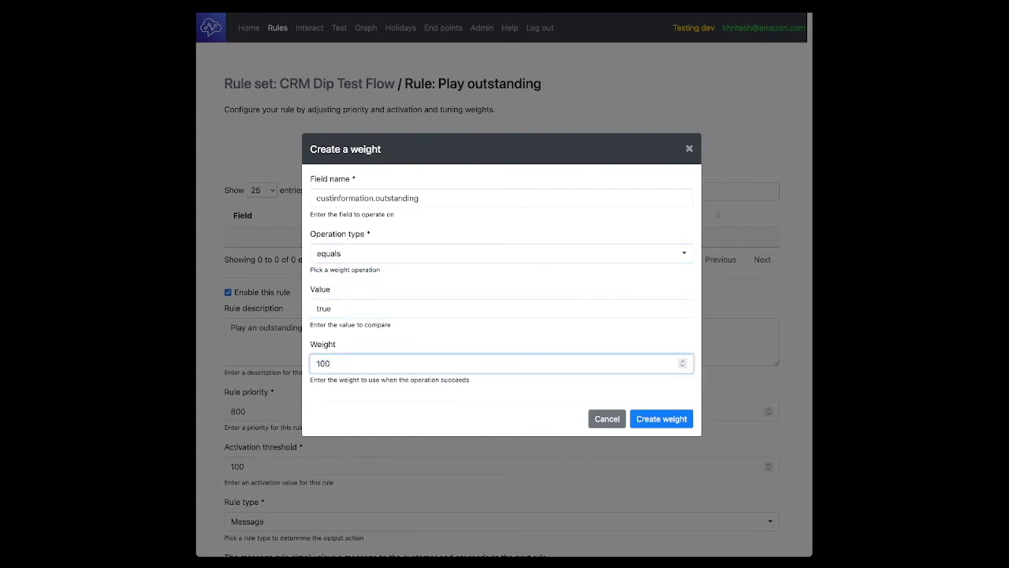
key(Return)
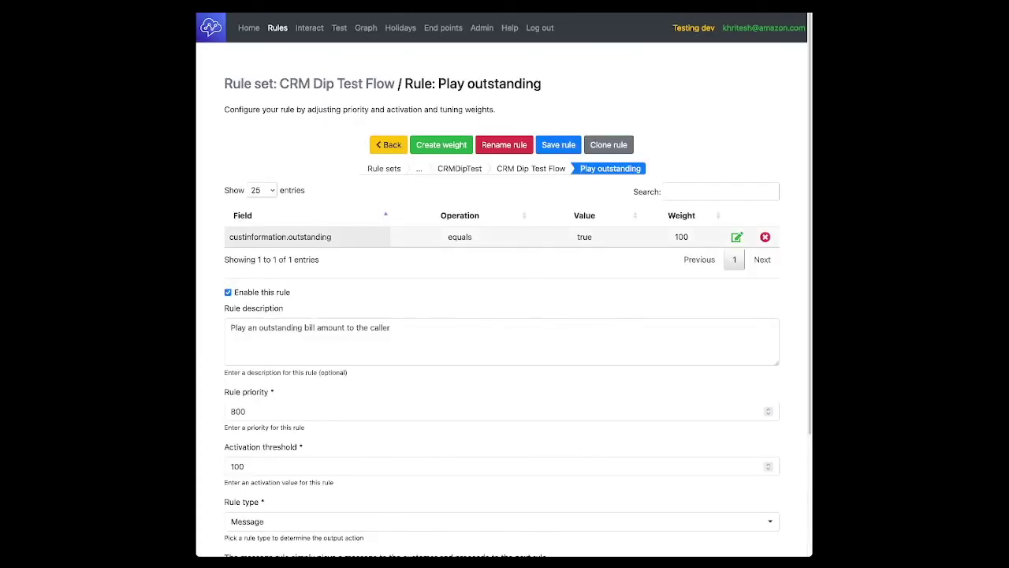
Step: Save the Play outstanding rule and return to the CRM Dip Test Flow rule set
scroll(505, 315, down, 3)
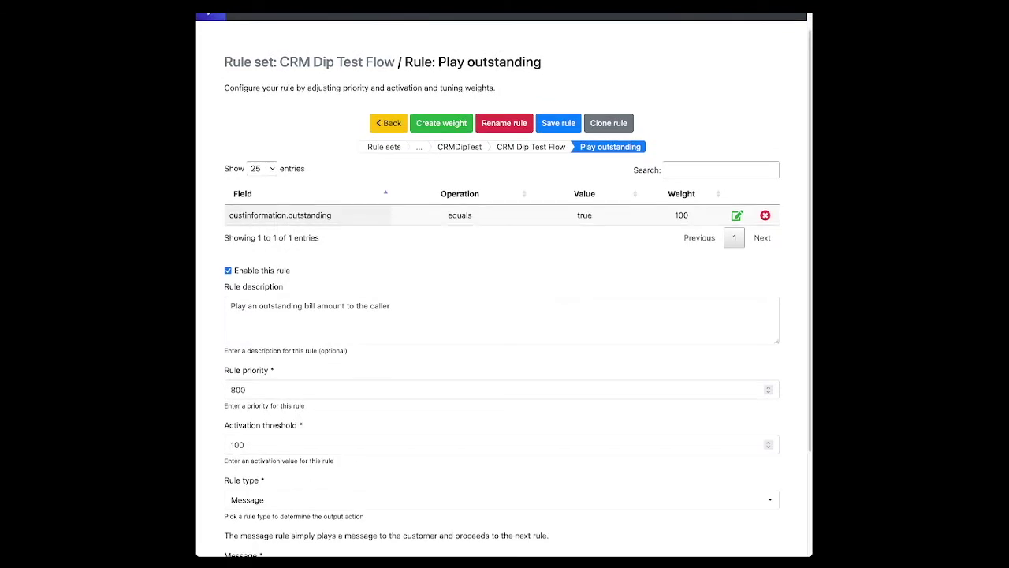
click(554, 514)
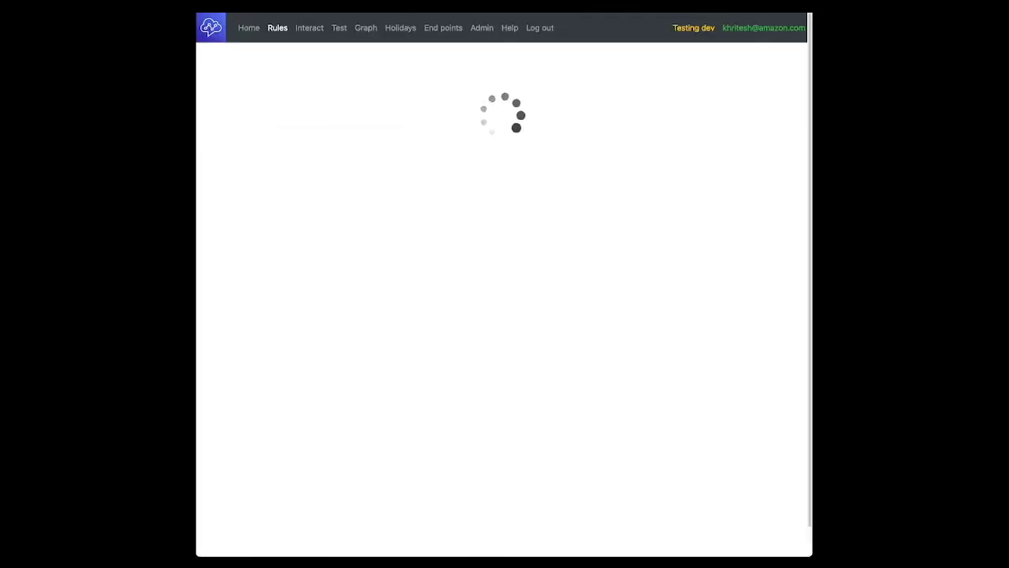
click(389, 145)
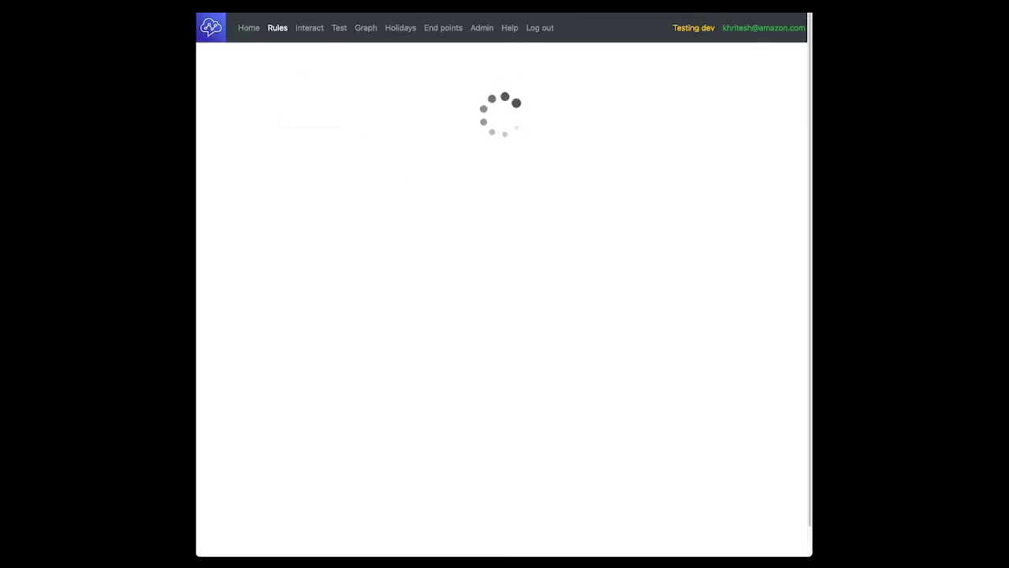
Step: Define a fourth rule named "Main Menu" with the description "the main menu for the IVR flow" and priority 700
click(425, 156)
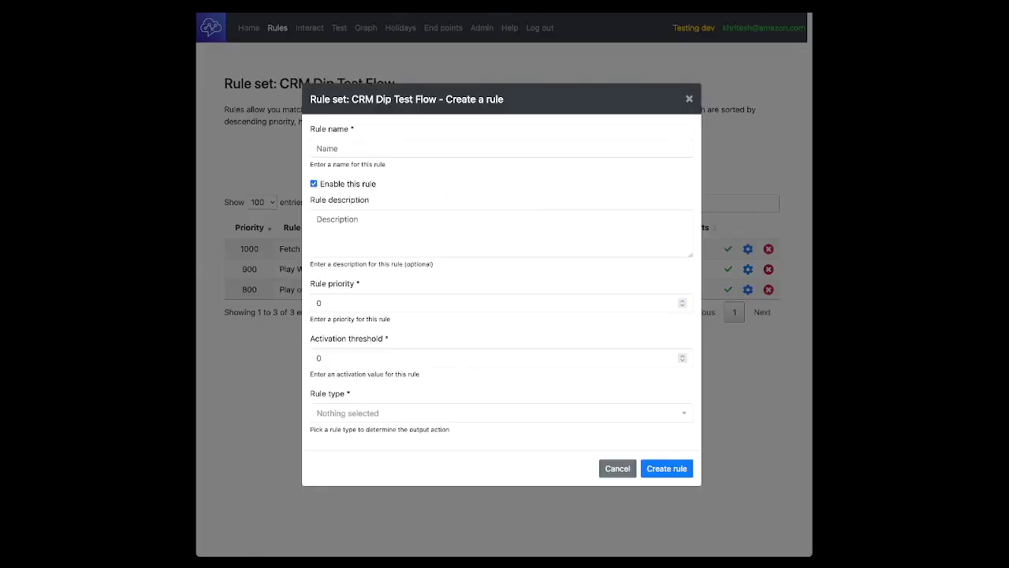
text(MainMenu)
key(Tab)
text(the main )
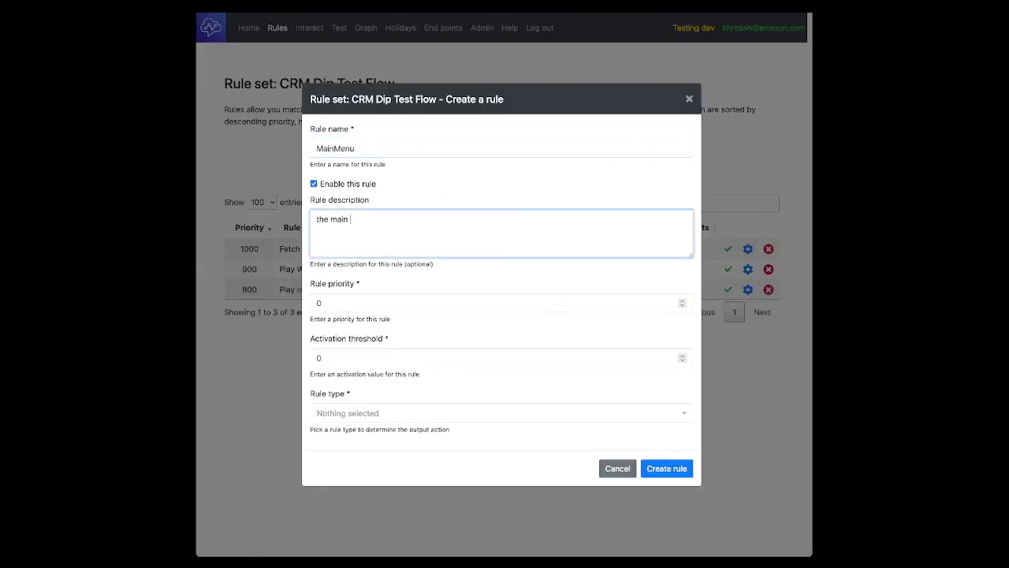
text(menu for the IVR flow)
key(Tab)
text(700)
key(Tab)
key(Tab)
Step: Make it a DTMFMenu rule with the offer message "Press 1 for IT support or press 2 for account level support issues"
key(space)
key(Down)
key(Down)
key(Return)
key(Tab)
text(Press 1 for IT support or)
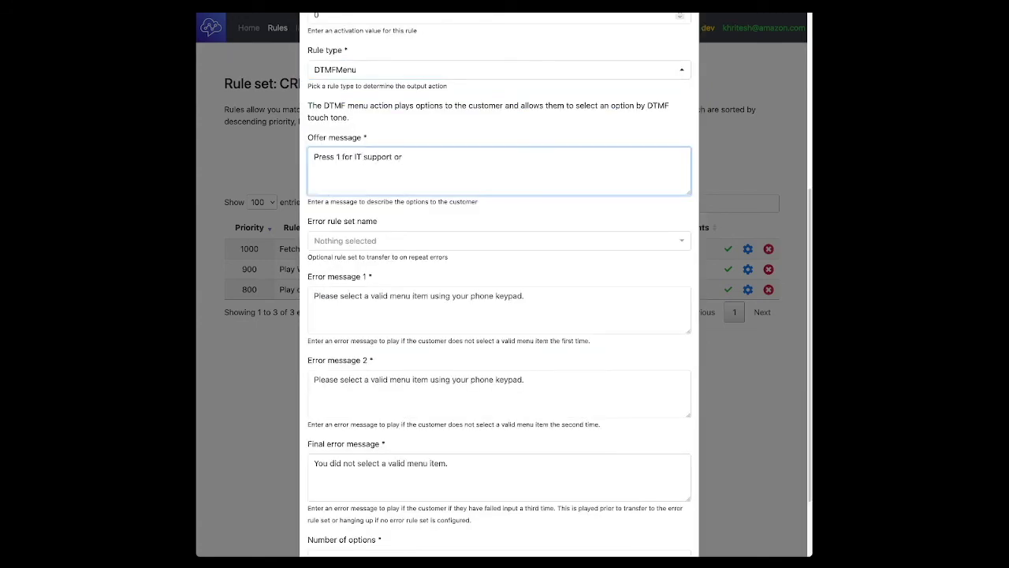
text( press 2 for account level support issues)
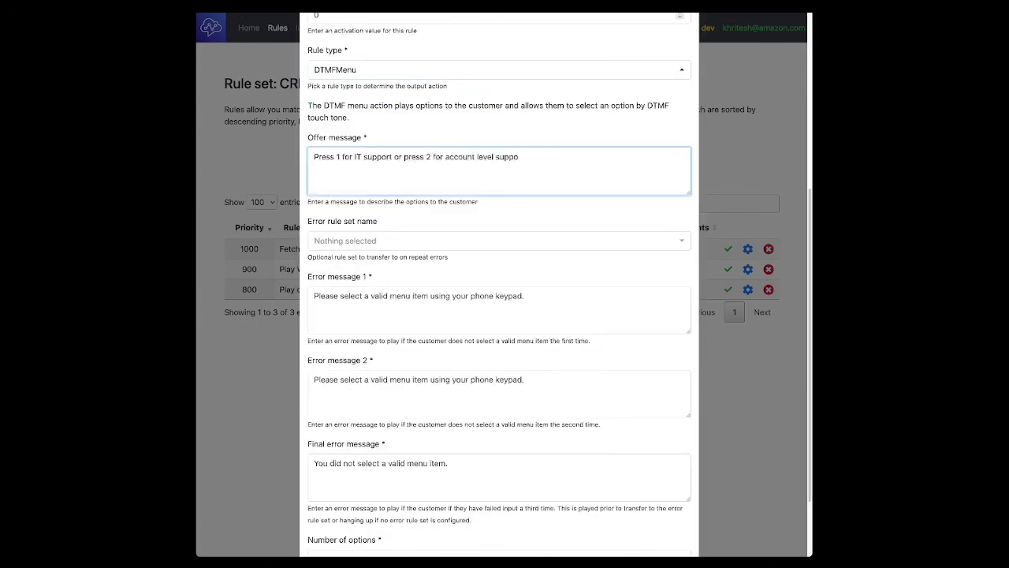
Step: Set the error rule set to CRM Dip Test Flow and the number of menu options to 2
key(Tab)
key(space)
key(Down)
key(Down)
key(Down)
key(Down)
key(Down)
key(Down)
key(Return)
key(Tab)
key(Tab)
key(Tab)
key(Tab)
scroll(499, 316, down, 1)
key(2)
scroll(499, 315, down, 2)
Step: Assign "QueueTransfer - Basic" to both DTMF 1 and DTMF 2, and create the rule
key(Tab)
key(space)
key(Down)
key(Down)
key(Down)
key(Down)
key(Down)
key(Down)
key(Down)
key(Down)
key(Return)
key(Tab)
key(space)
key(Down)
key(Down)
key(Down)
key(Down)
key(Down)
key(Down)
key(Down)
key(Down)
key(Return)
key(Tab)
key(Tab)
key(Return)
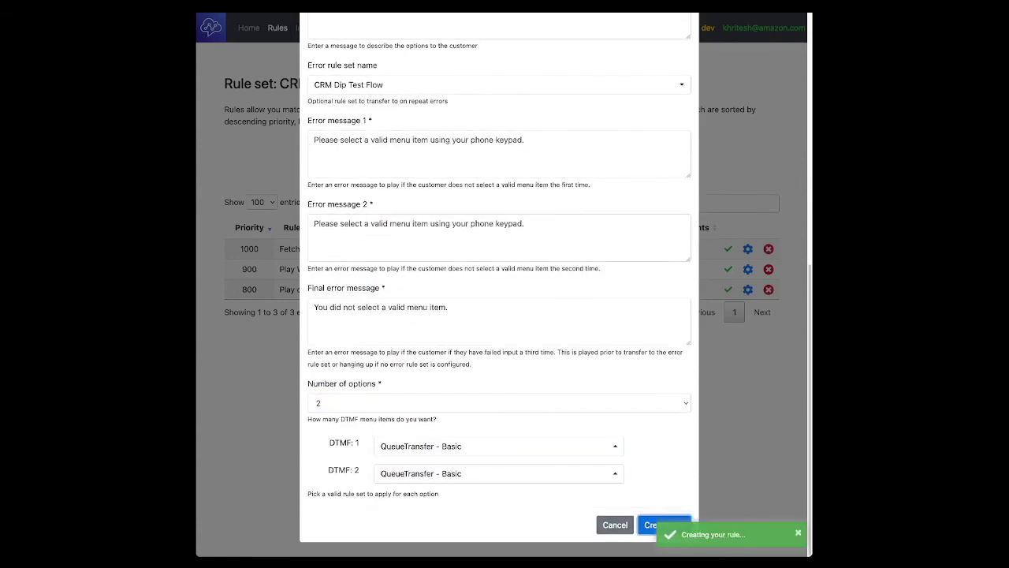
Step: Go to the Interact page and turn off voice playback for received prompts in its configuration
click(309, 27)
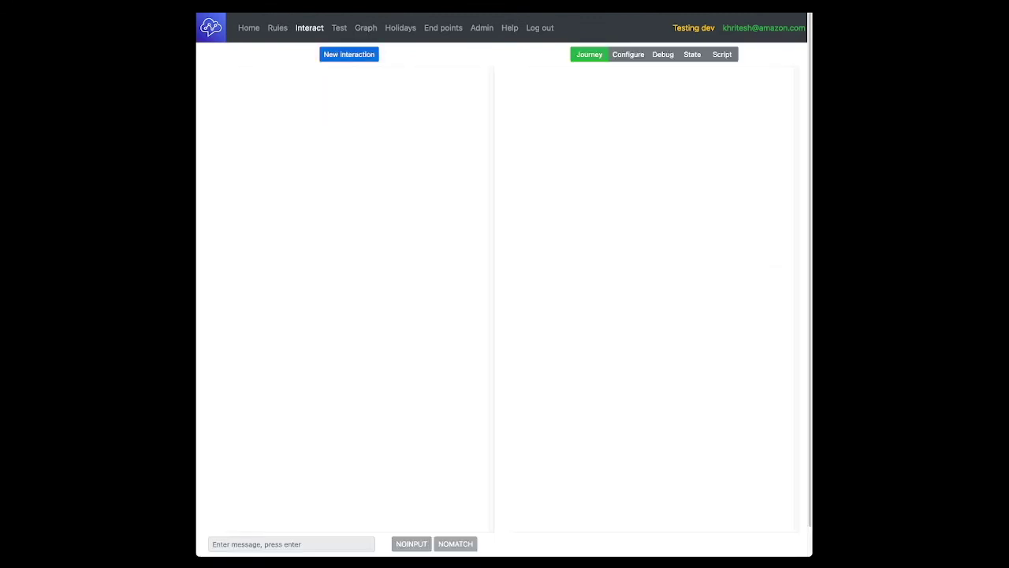
click(628, 54)
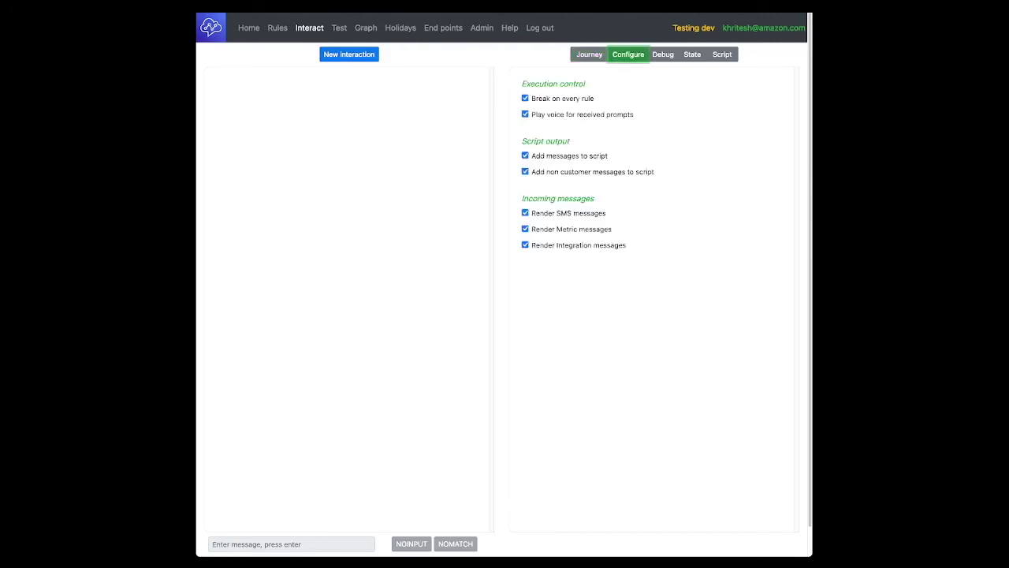
click(525, 114)
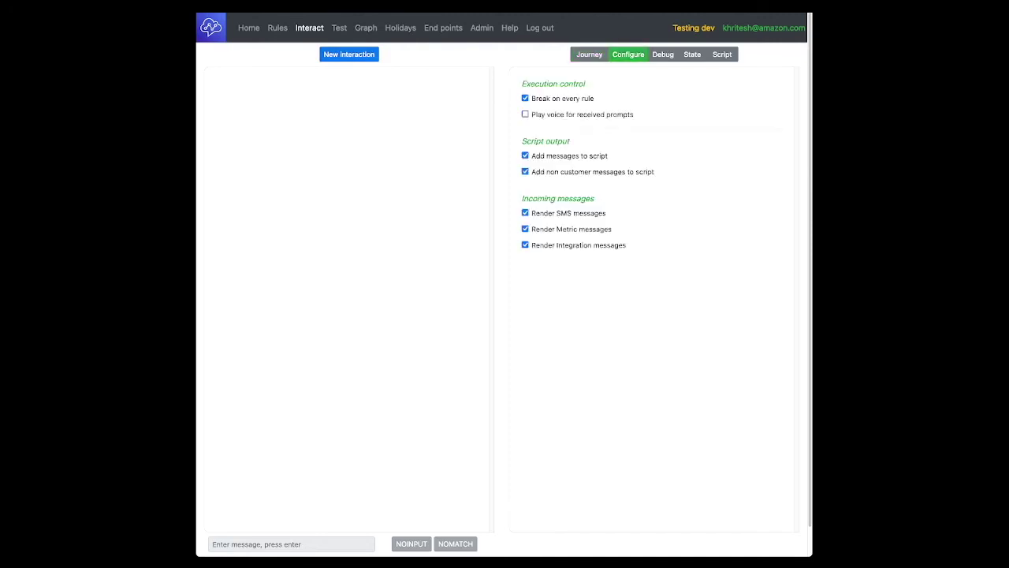
Step: Start a new interaction with CRM Dip Test Endpoint and examine the custinformation block in its state
click(348, 54)
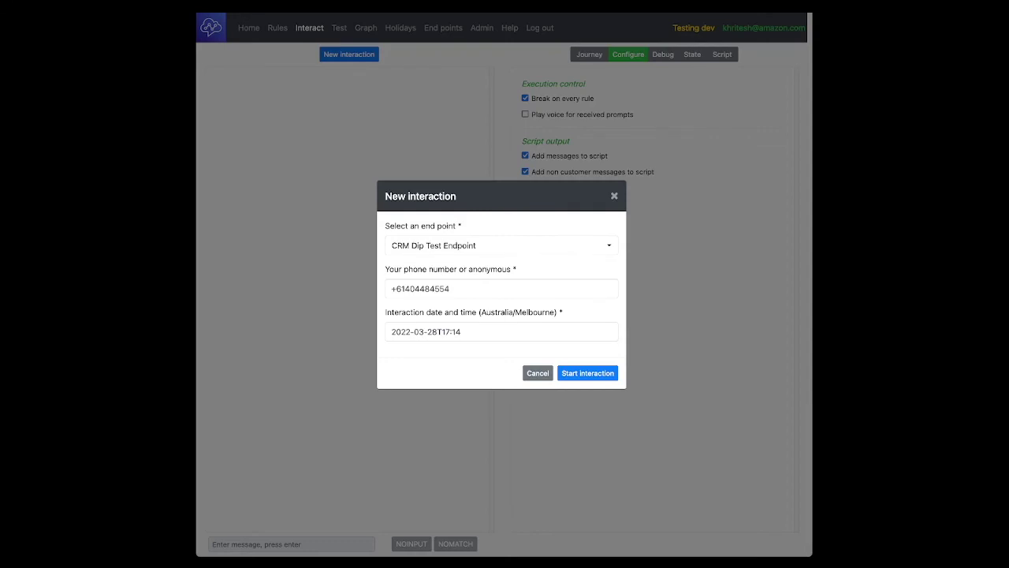
click(587, 373)
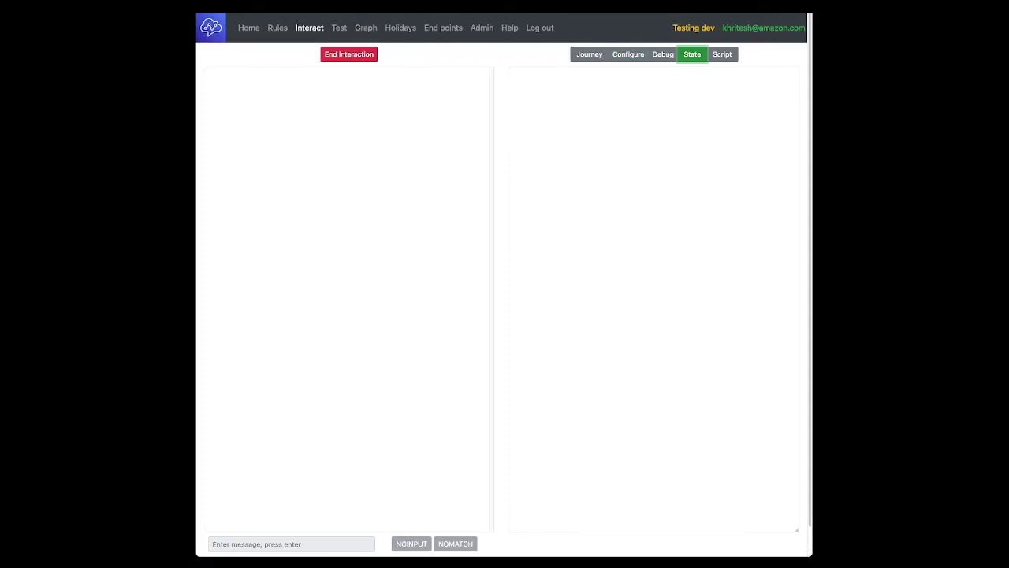
scroll(654, 299, down, 1)
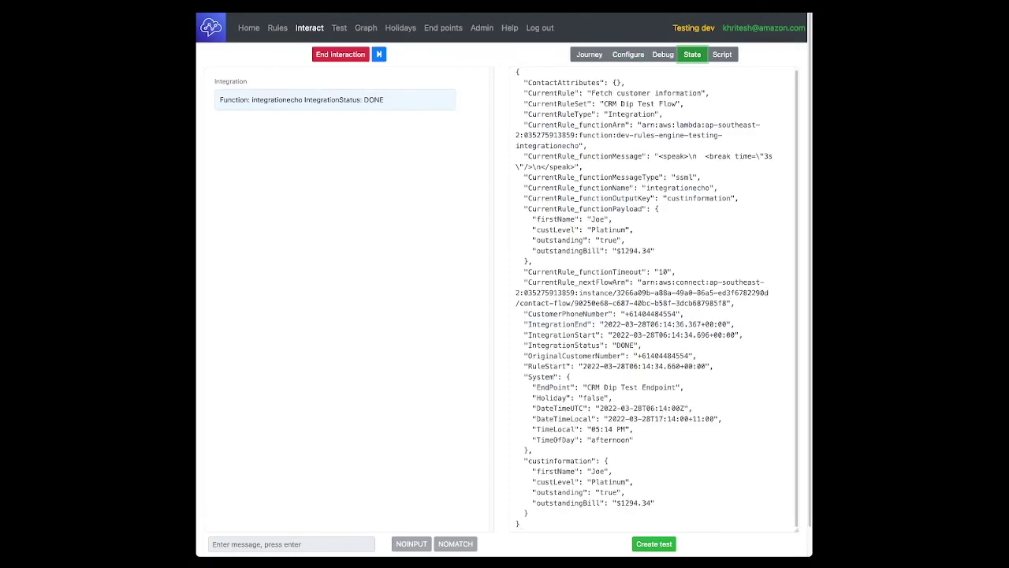
drag(528, 513, 516, 461)
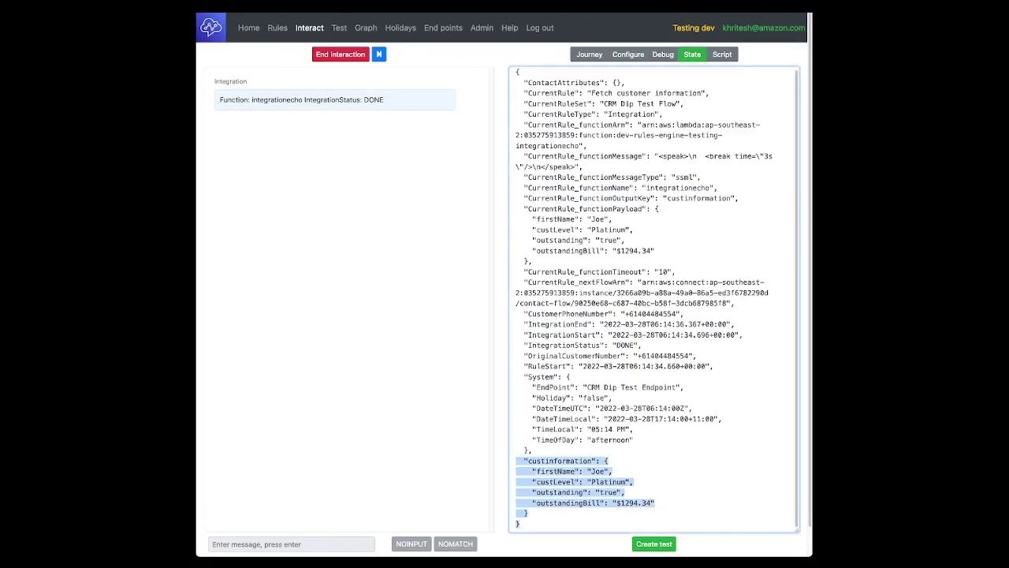
click(663, 481)
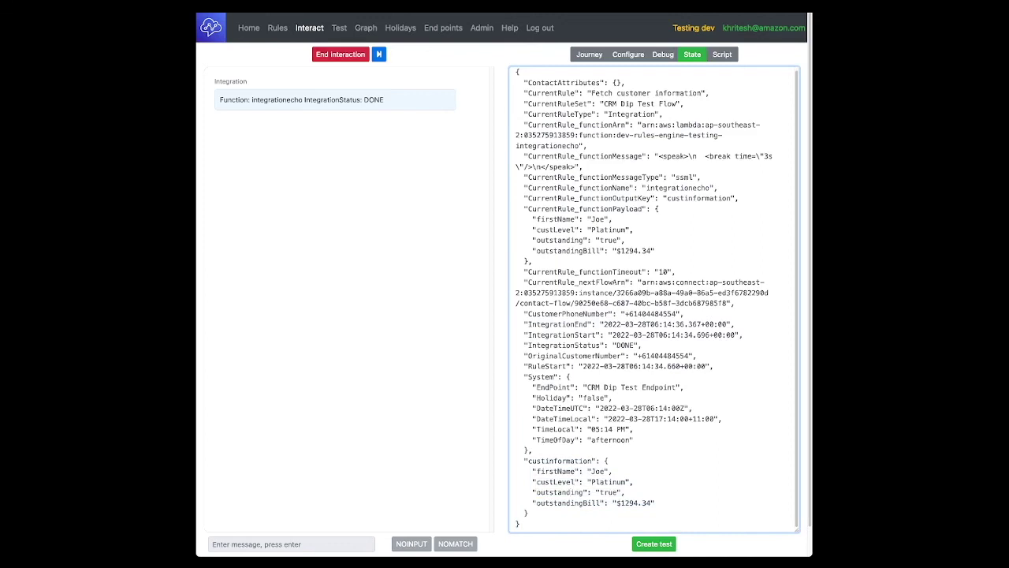
Step: Step the interaction through the welcome message, outstanding bill message and main menu while checking the state, and end it
click(378, 53)
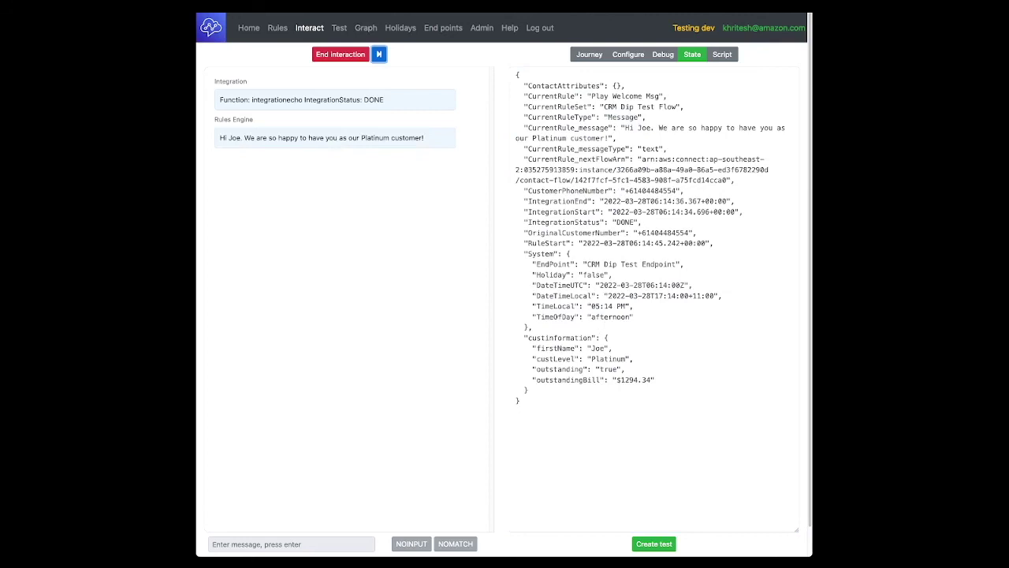
click(379, 54)
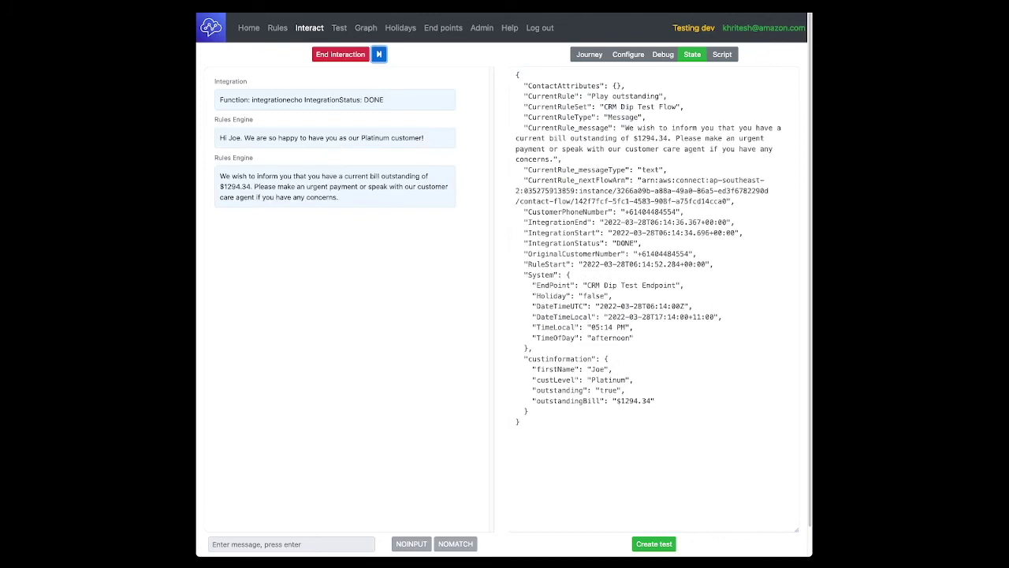
drag(220, 176, 339, 198)
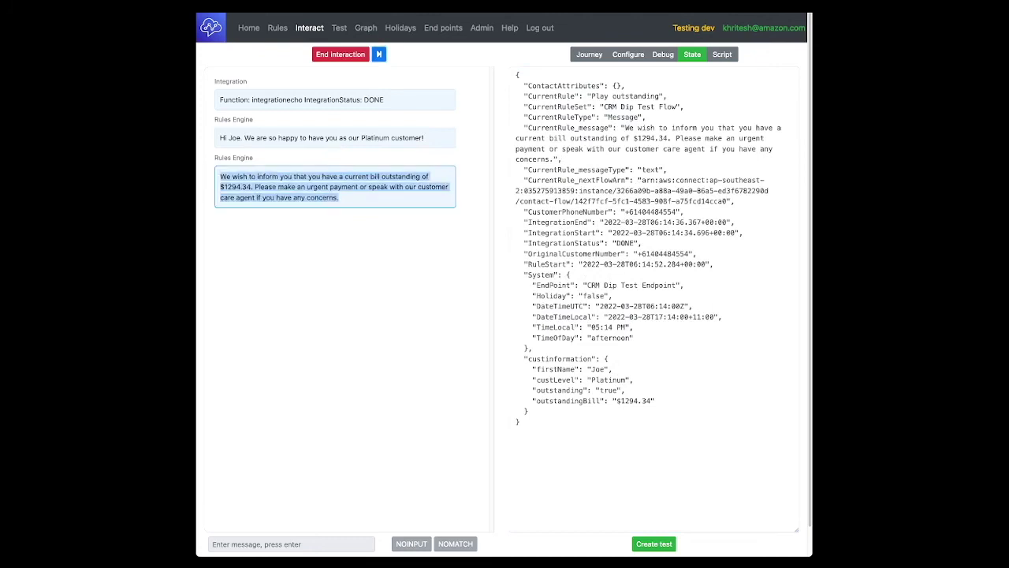
click(339, 197)
double_click(608, 390)
click(626, 390)
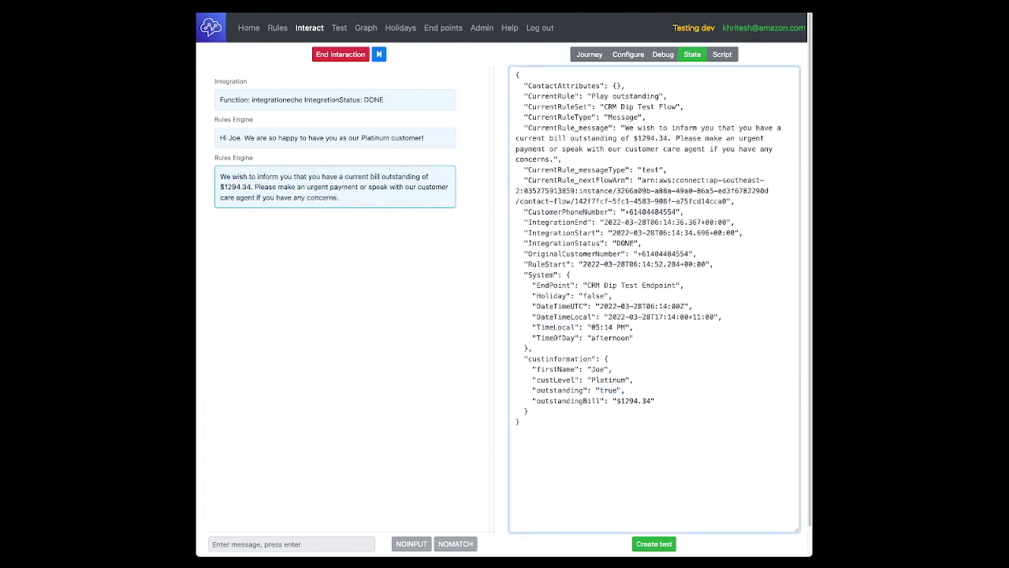
click(378, 54)
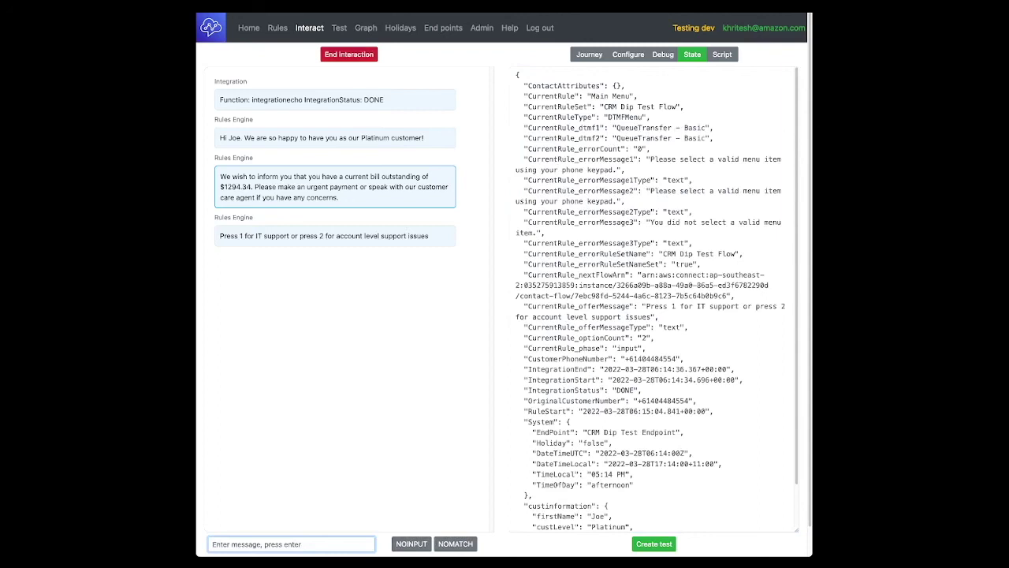
click(348, 53)
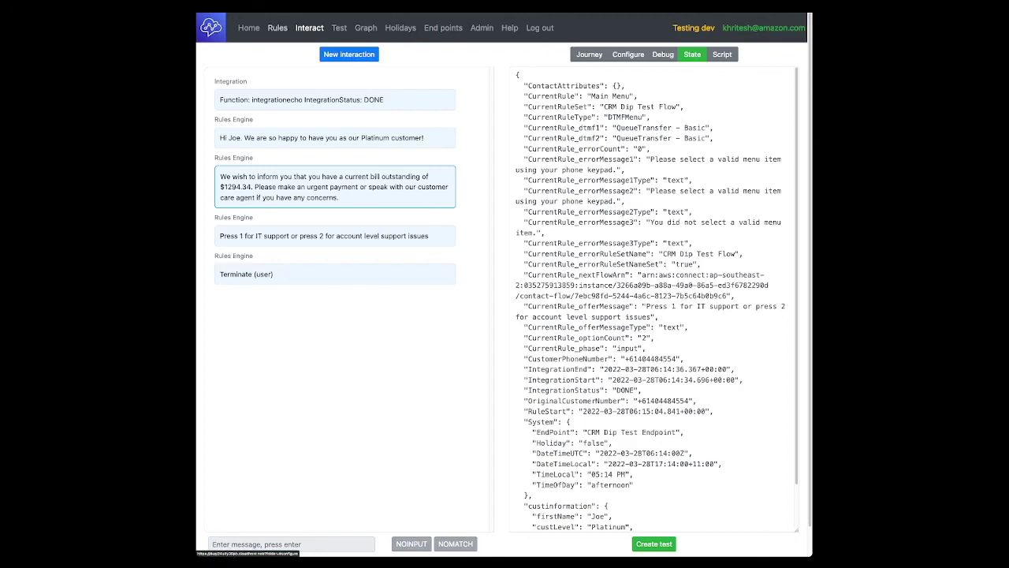
Step: Change outstanding to "false" in the request payload of the Fetch customer information rule and save the rule
click(278, 27)
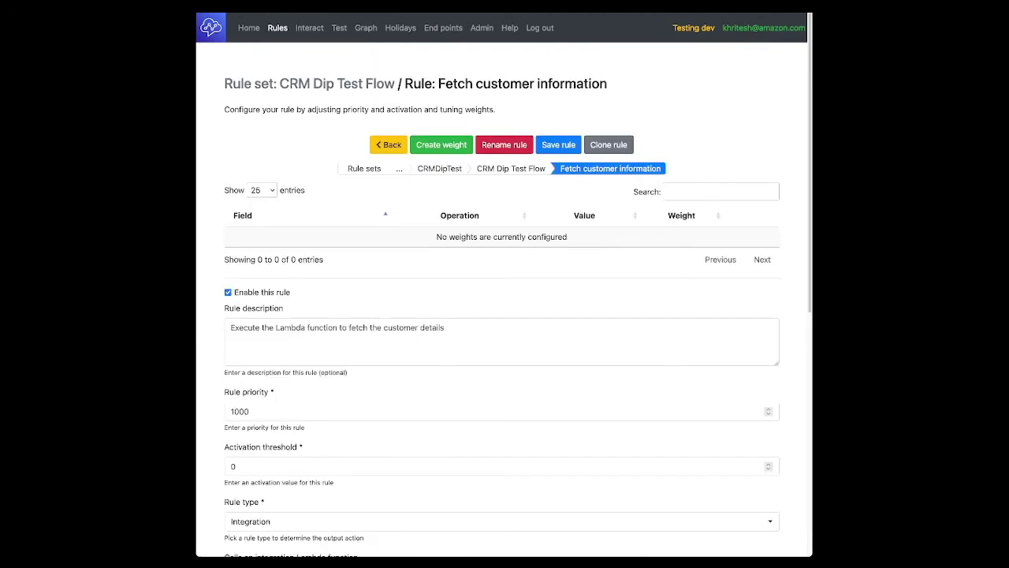
scroll(504, 284, down, 2)
scroll(301, 455, down, 4)
double_click(301, 455)
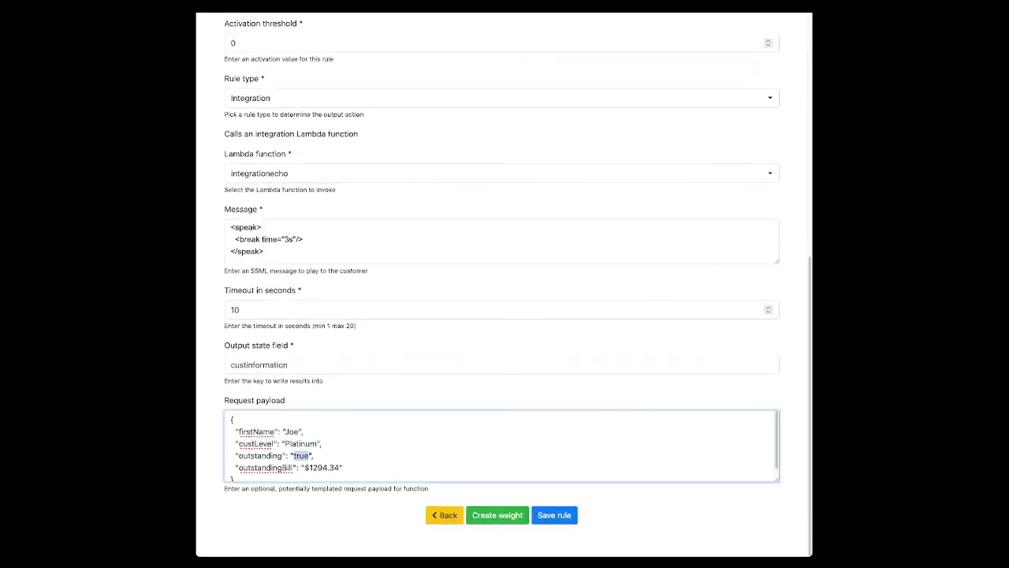
text(false)
click(554, 515)
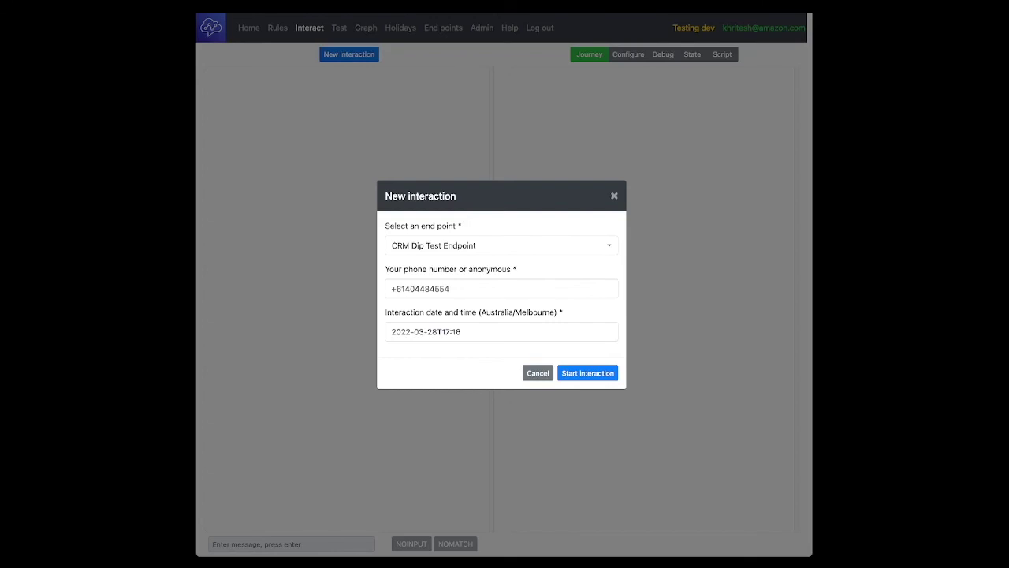
Step: Start another interaction with CRM Dip Test Endpoint and step past the customer information rule with the state shown
key(Return)
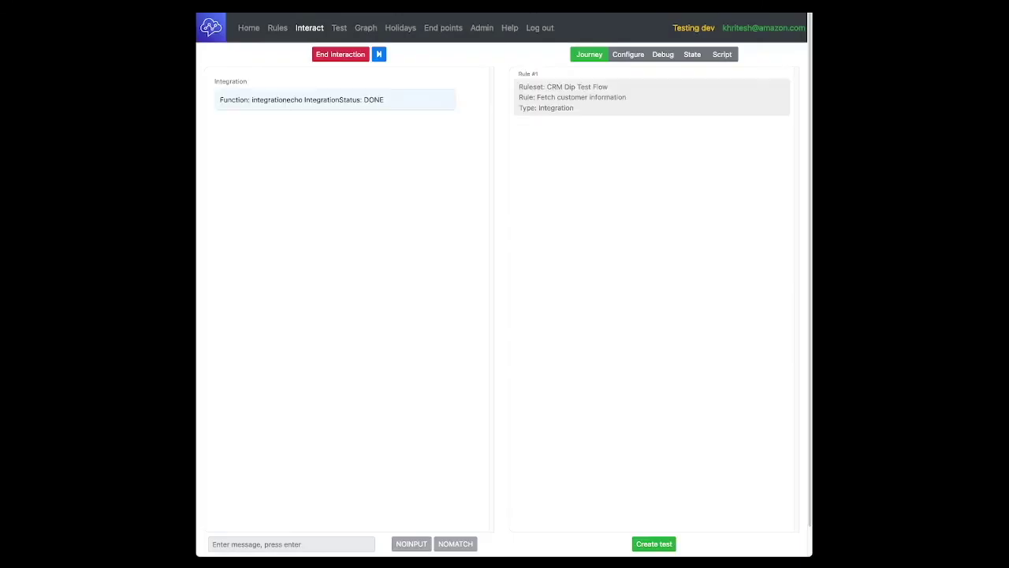
click(692, 54)
click(379, 54)
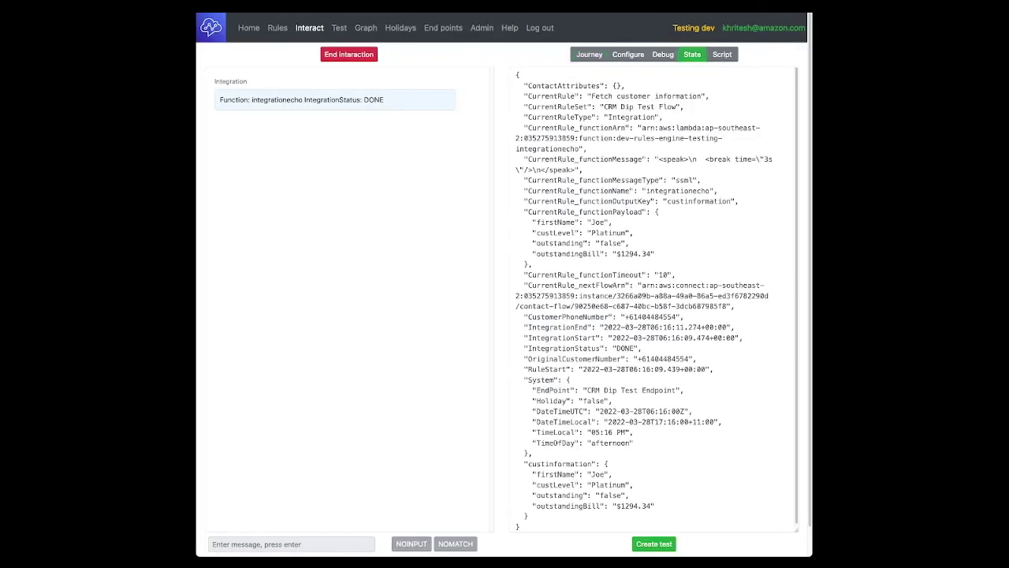